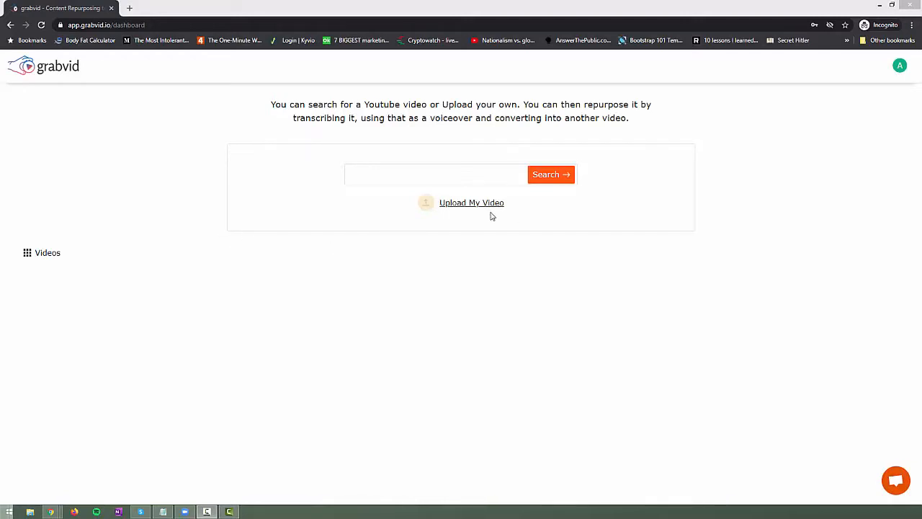
Search for videos on "challenge funnel" and browse the results
click(412, 174)
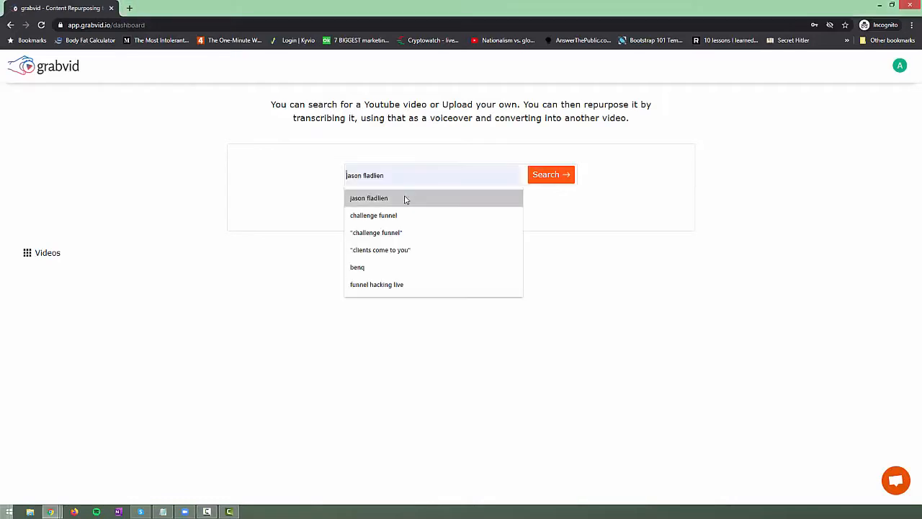
click(389, 215)
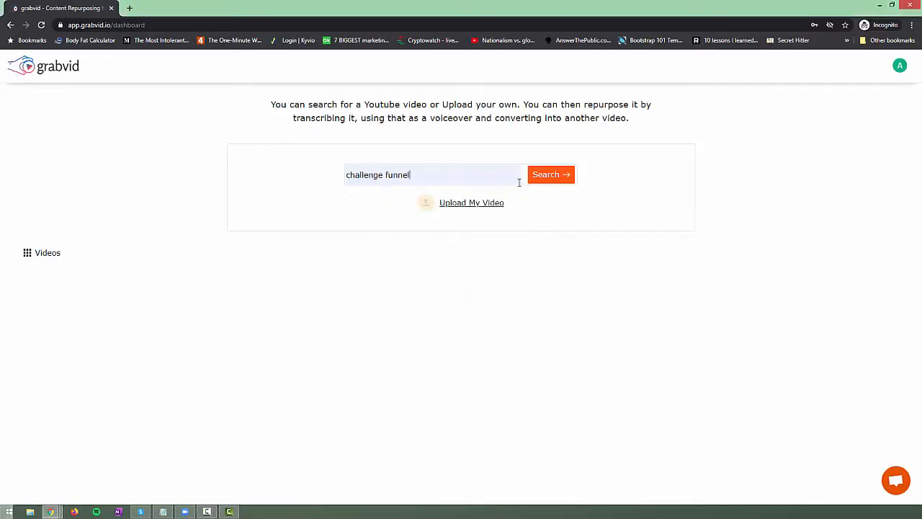
click(545, 181)
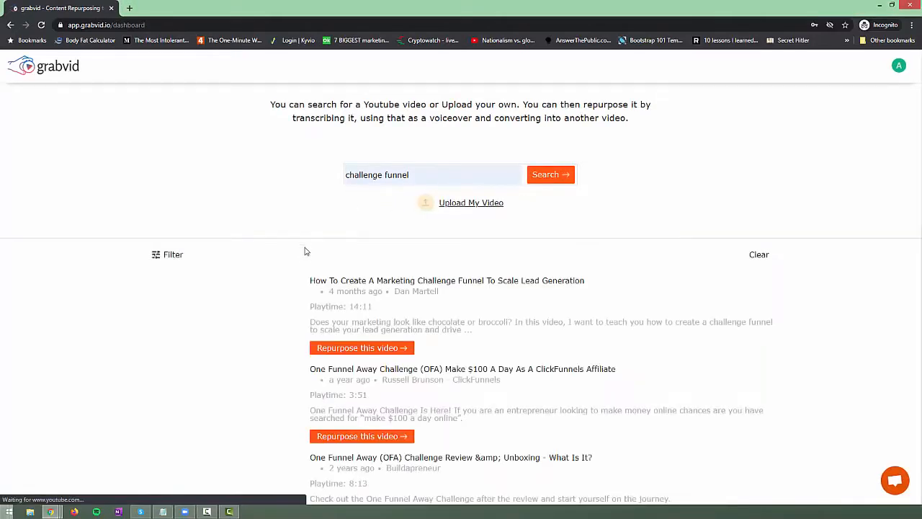
scroll(298, 274, down, 4)
scroll(411, 337, down, 1)
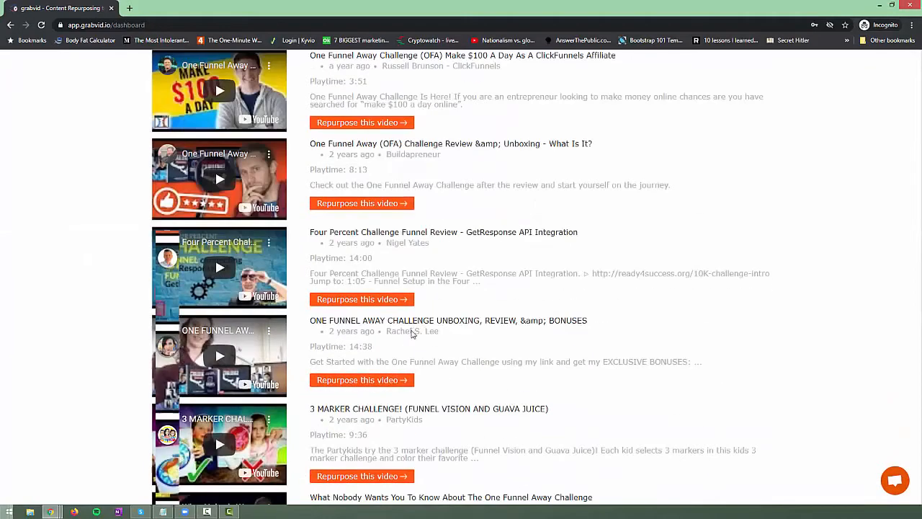
Filter the video search to the Creative Common feature and check the applied filter
scroll(411, 329, up, 4)
click(183, 218)
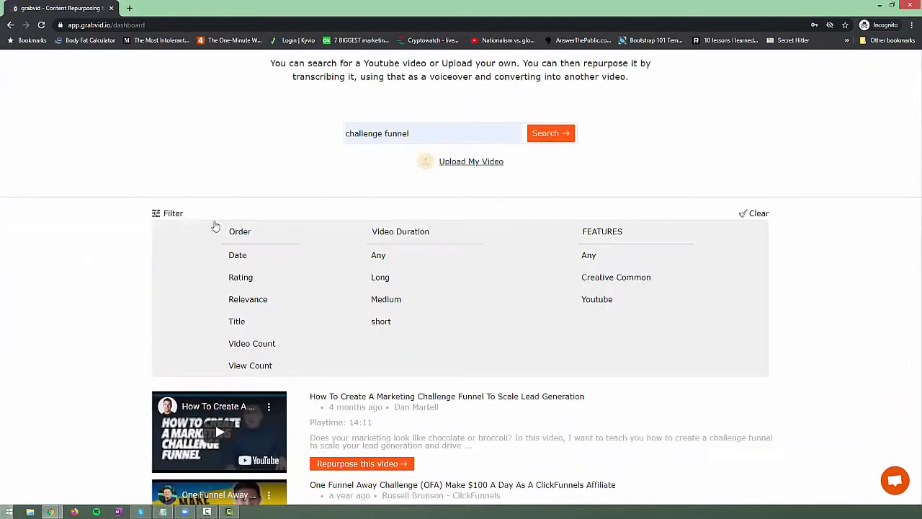
click(608, 284)
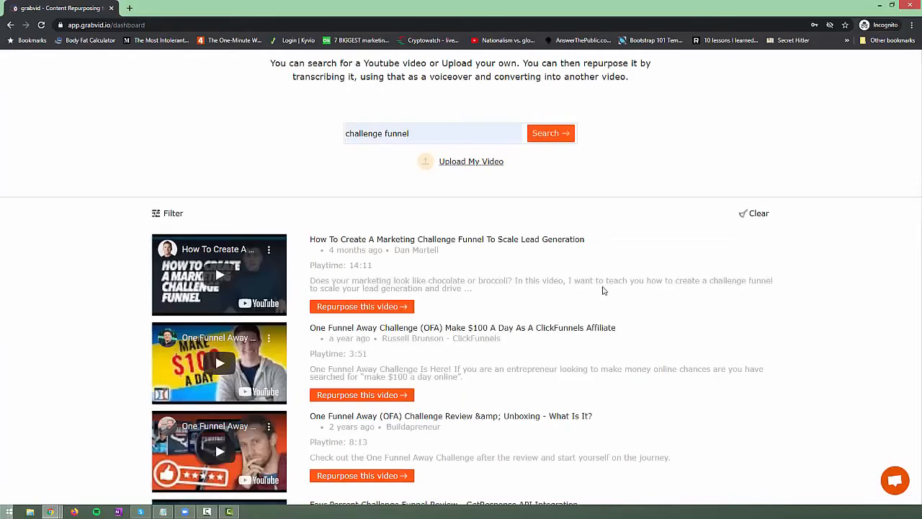
click(181, 218)
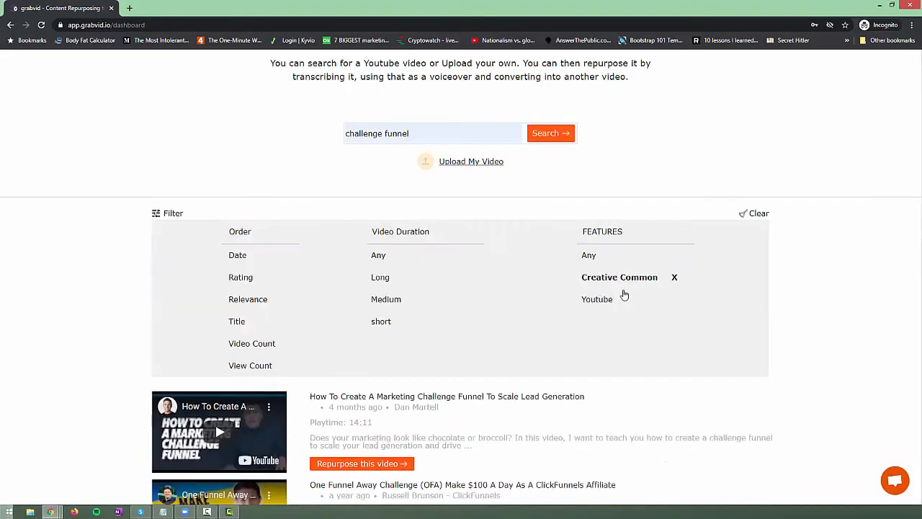
Choose the video "One Funnel Away Challenge (OFA) Make $100 A Day As A ClickFunnels Affiliate" from the results for repurposing
scroll(575, 368, down, 8)
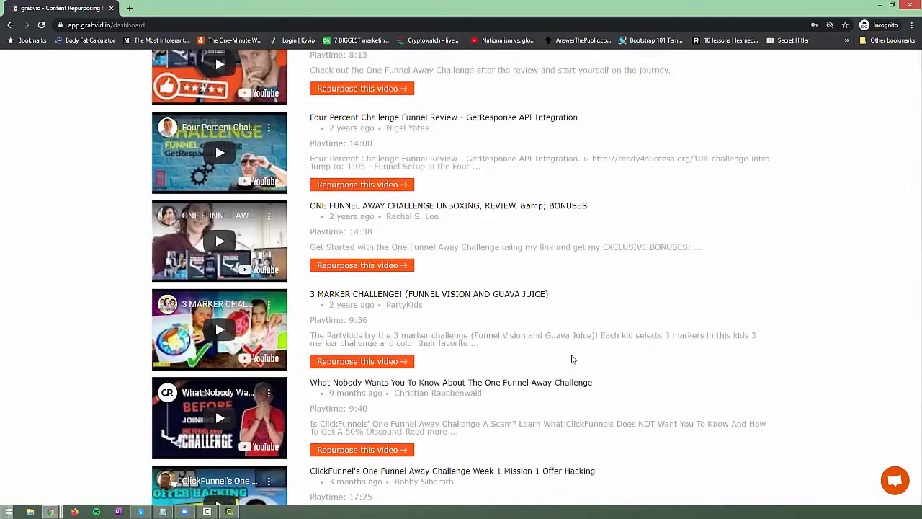
scroll(572, 363, down, 1)
scroll(569, 390, up, 4)
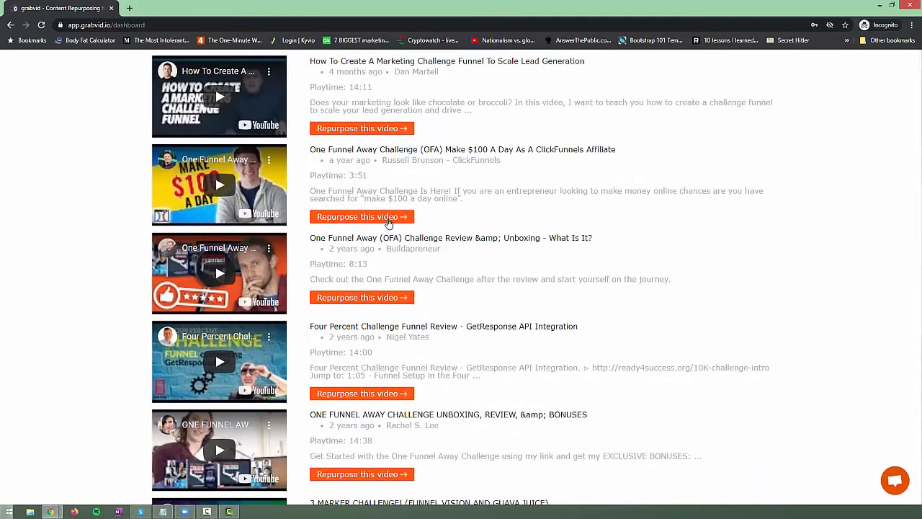
click(387, 220)
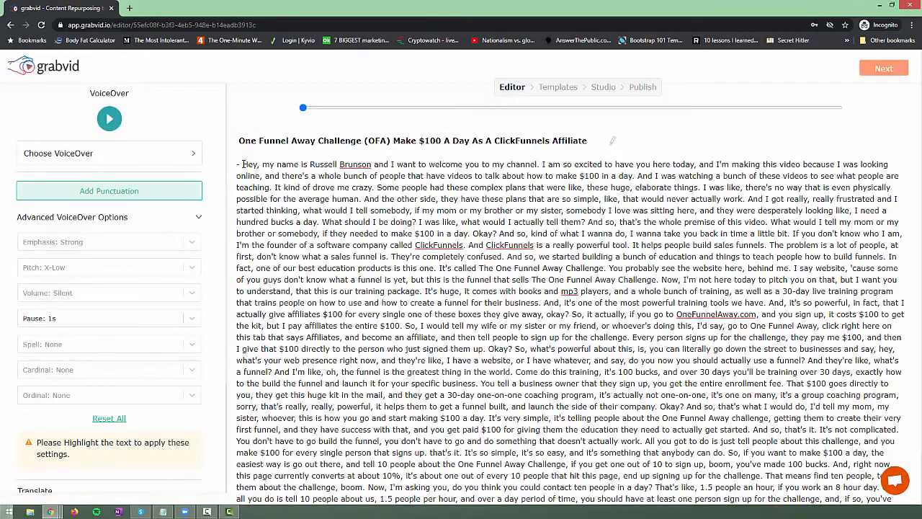
Remove the leading dash from the transcript and delete everything after "What should I be doing?"
drag(242, 165, 236, 167)
key(BackSpace)
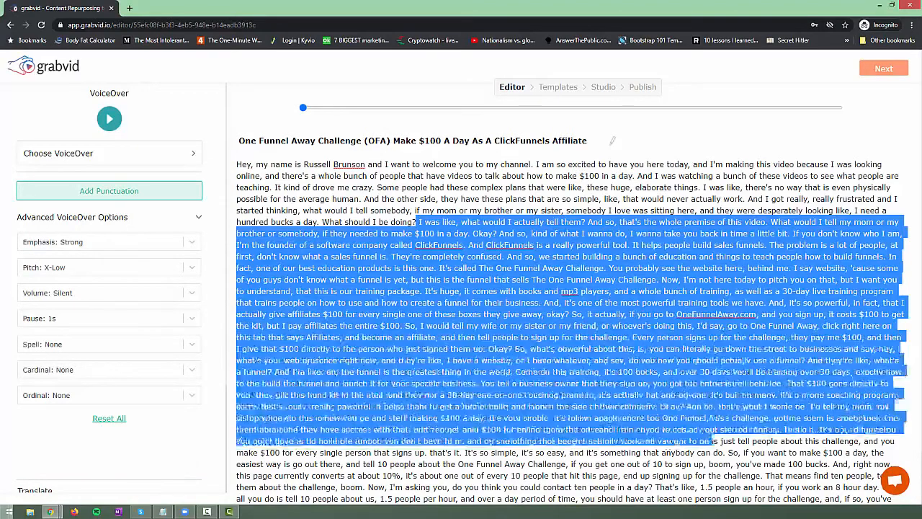
drag(418, 221, 747, 507)
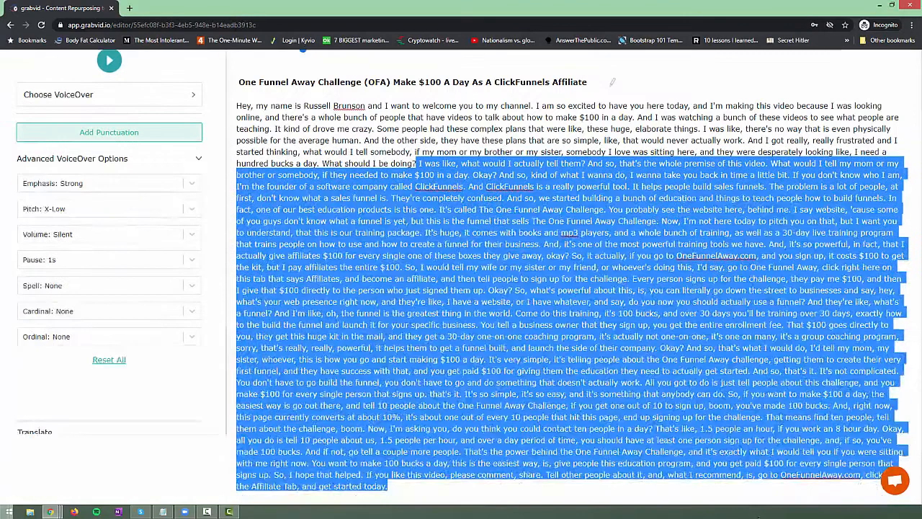
key(BackSpace)
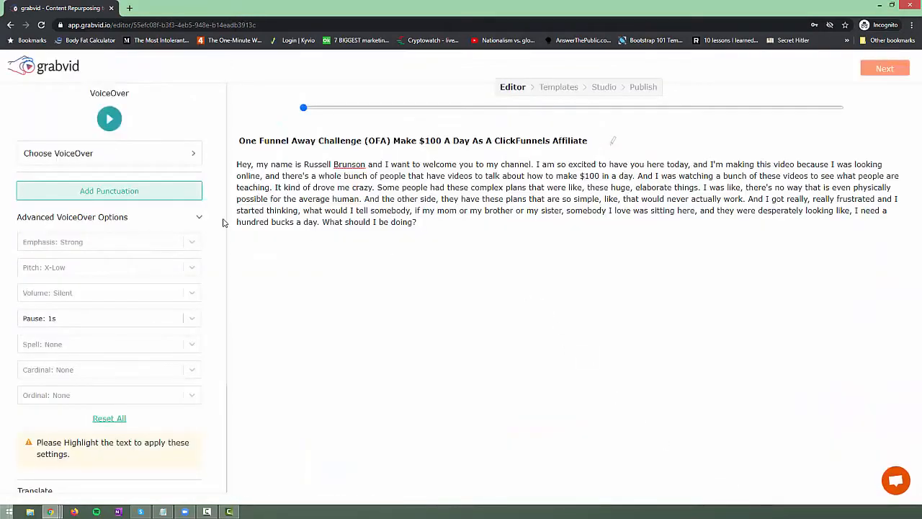
Add automatic punctuation to the transcript and clean up the last two paragraphs' leading spaces and the doubled marks after "Hey", "channel" and "thinking"
click(137, 191)
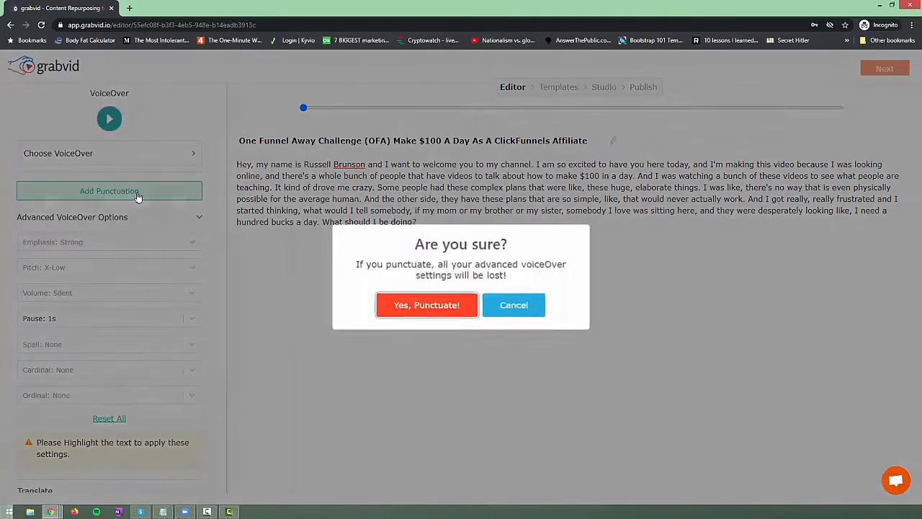
click(443, 306)
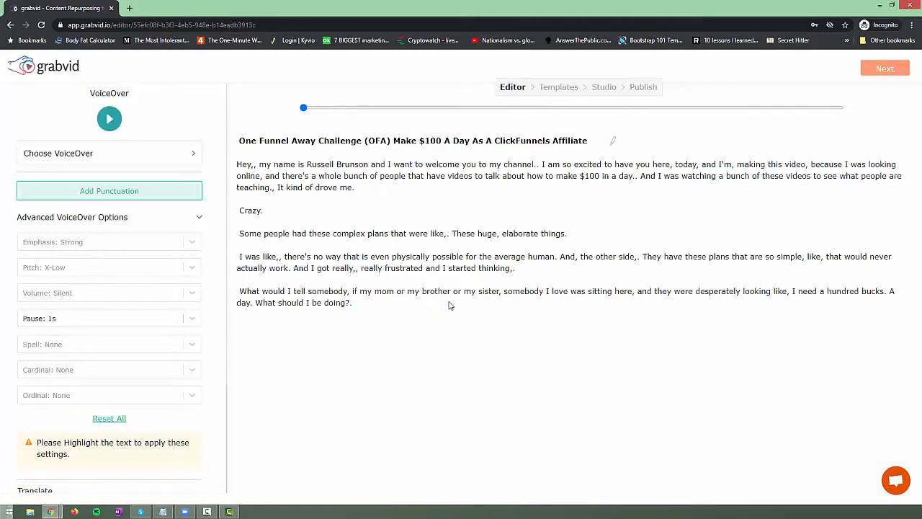
click(238, 258)
key(BackSpace)
click(240, 291)
key(BackSpace)
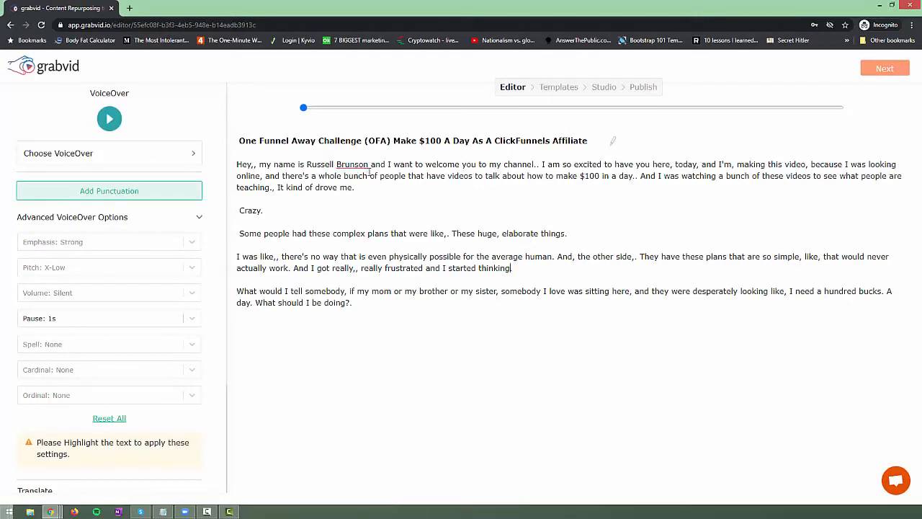
click(539, 165)
key(BackSpace)
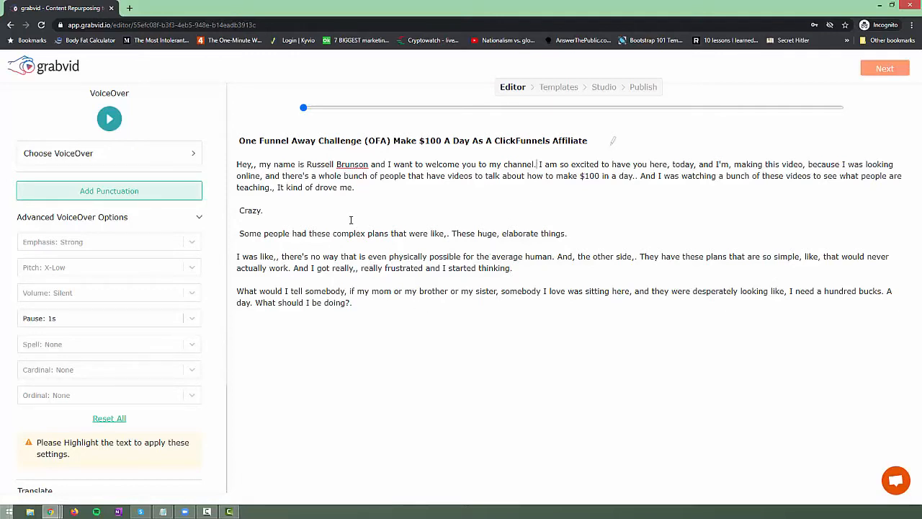
key(BackSpace)
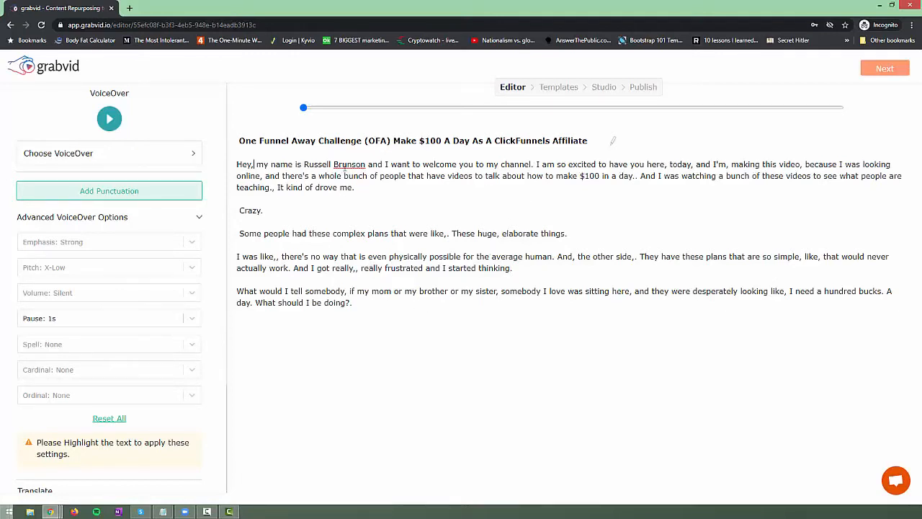
Set the voiceover of the opening phrase, from "Hey" through the speaker's name, to Moderate emphasis and Medium pitch
drag(366, 164, 236, 165)
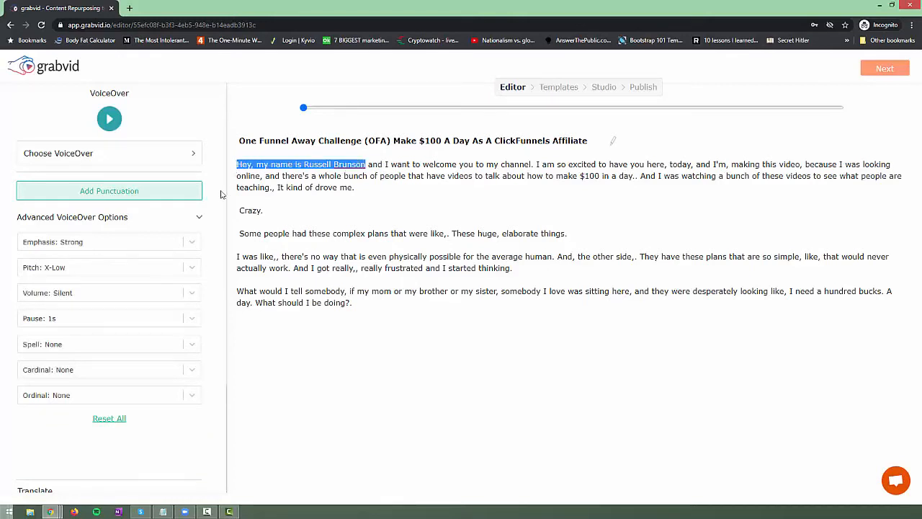
click(147, 247)
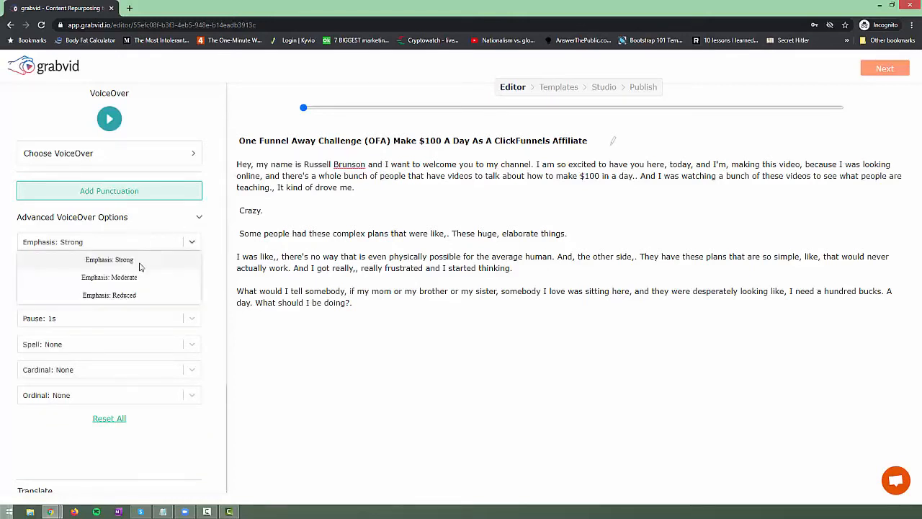
click(140, 281)
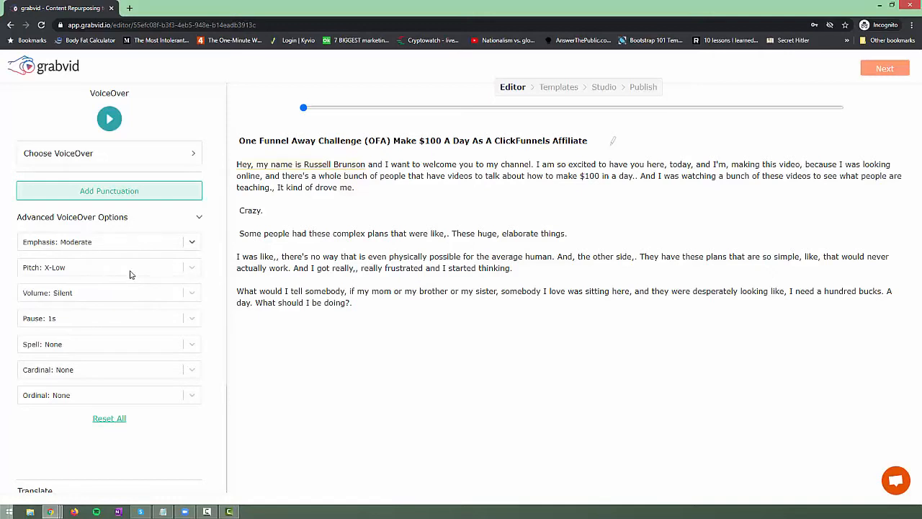
click(130, 274)
click(134, 322)
scroll(191, 415, down, 2)
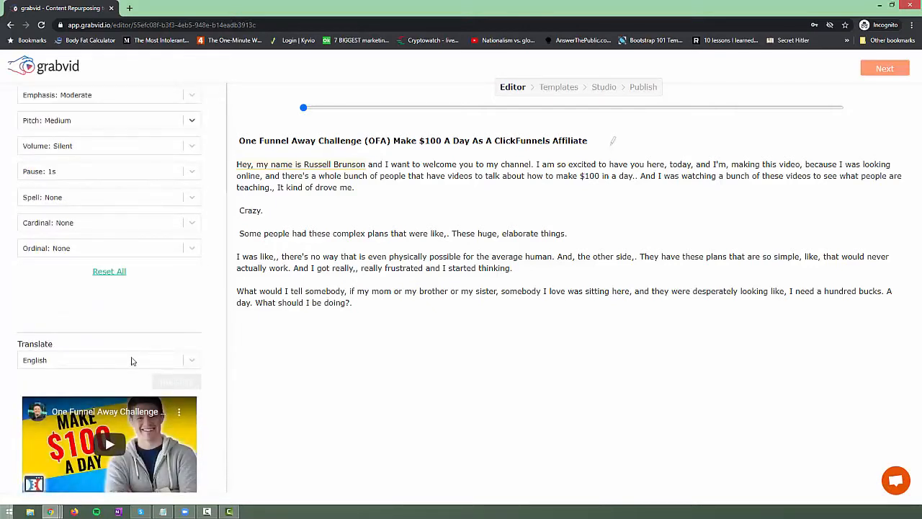
Delete the leading spaces before the "Some people had" and "Crazy." paragraphs
click(360, 268)
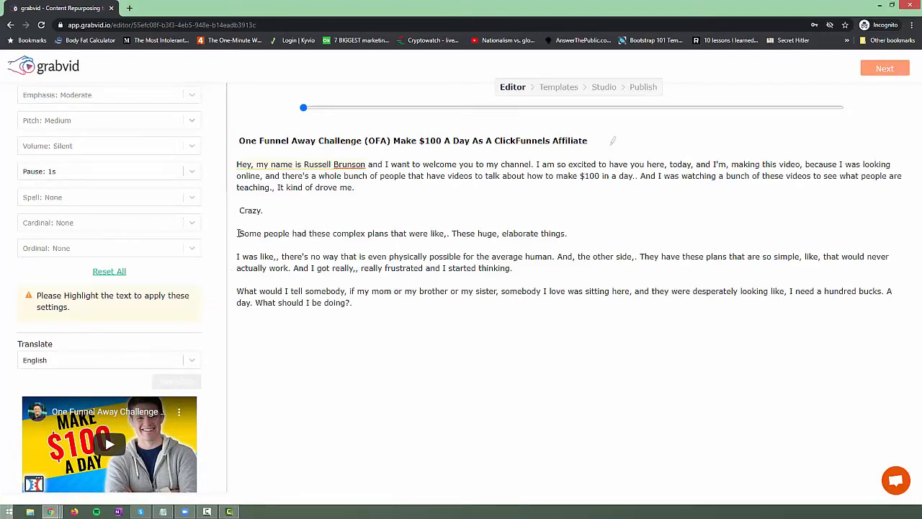
click(232, 236)
key(Delete)
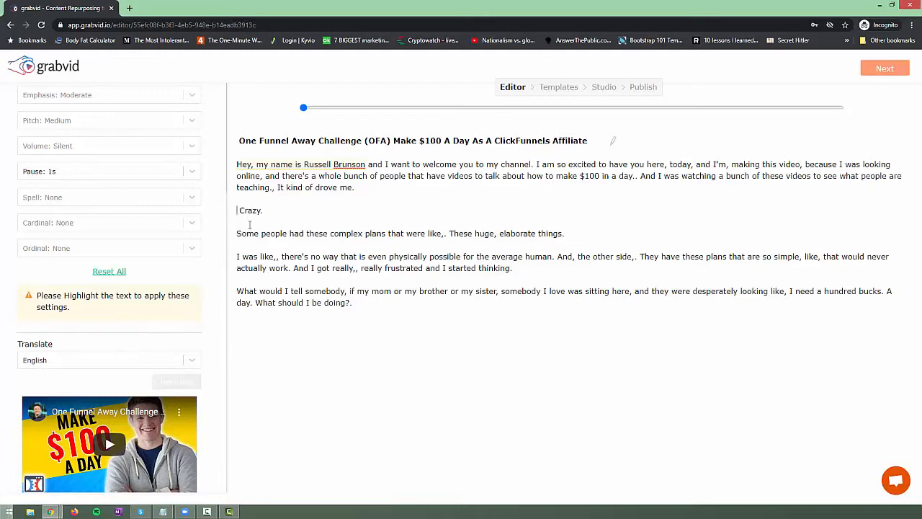
key(Delete)
Preview the Joey, Matthew and Salli voices and select Matthew in US English as the voiceover
scroll(206, 314, up, 2)
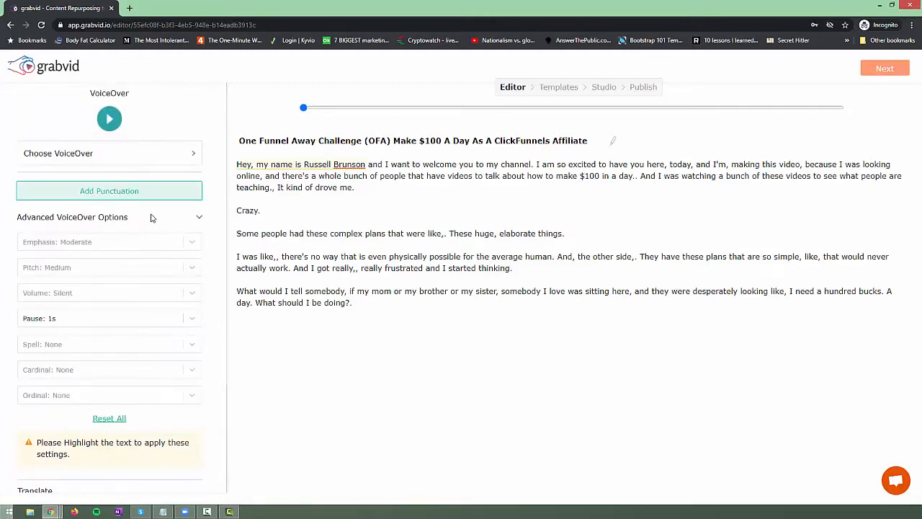
click(150, 155)
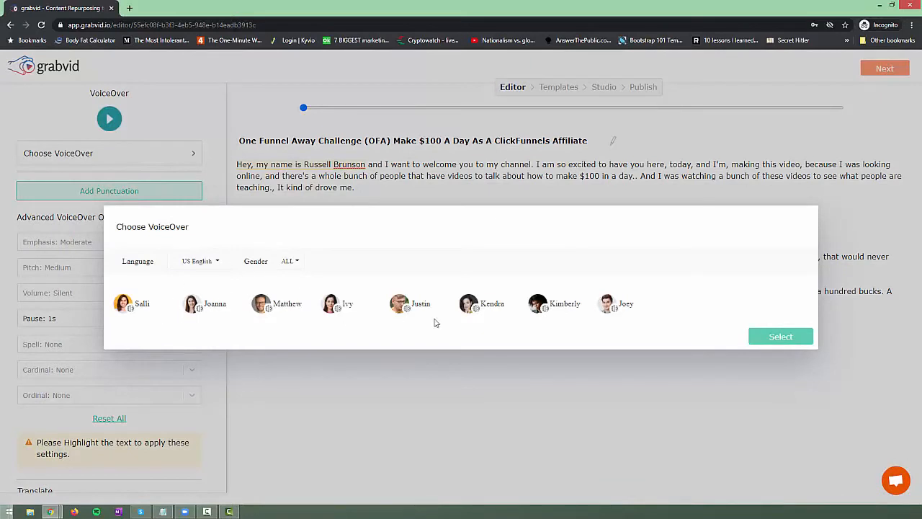
click(616, 314)
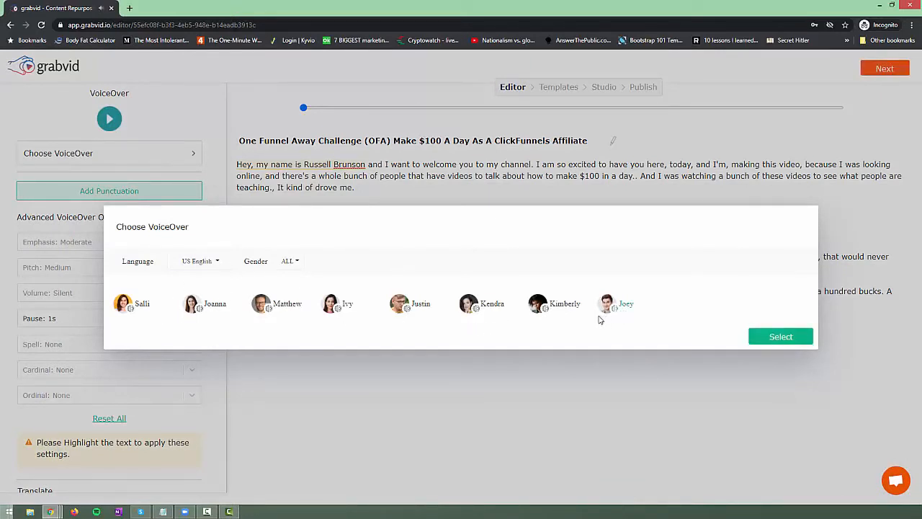
click(277, 310)
click(136, 310)
click(279, 310)
click(782, 338)
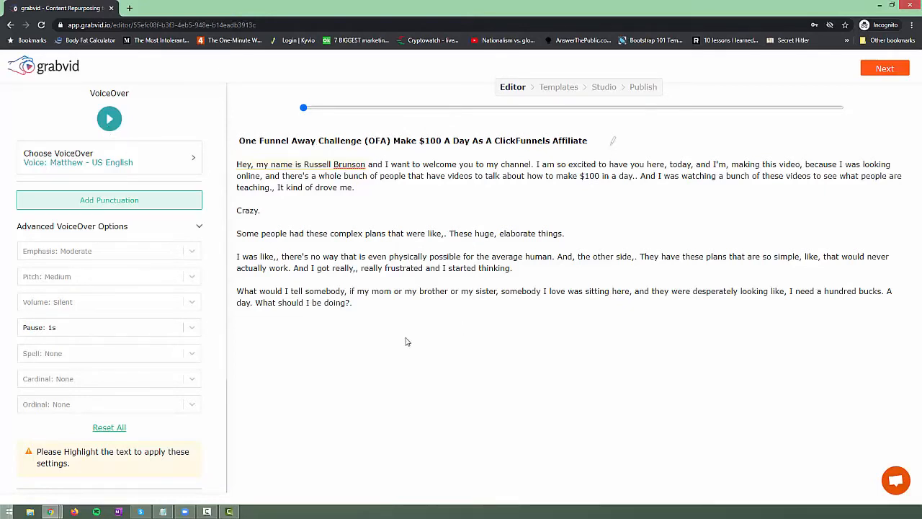
Listen to the generated voiceover, rewind it to the start and briefly replay it
click(121, 129)
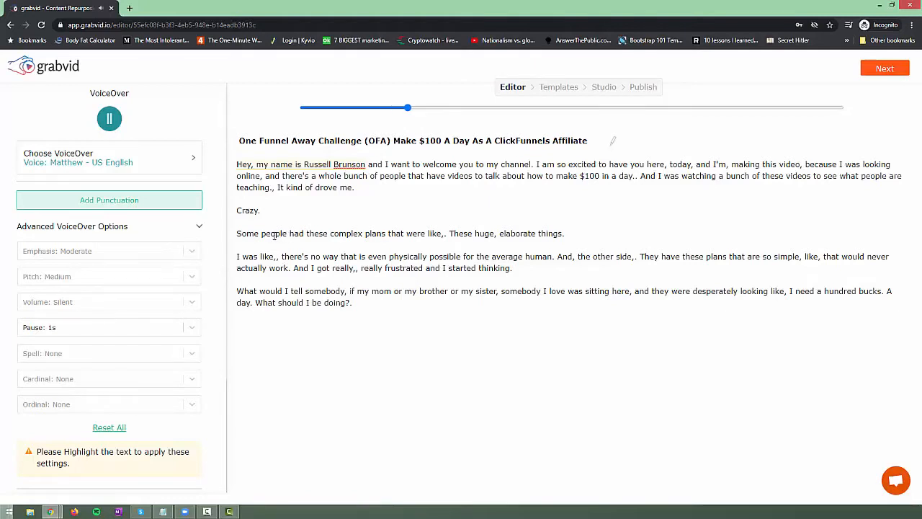
click(110, 119)
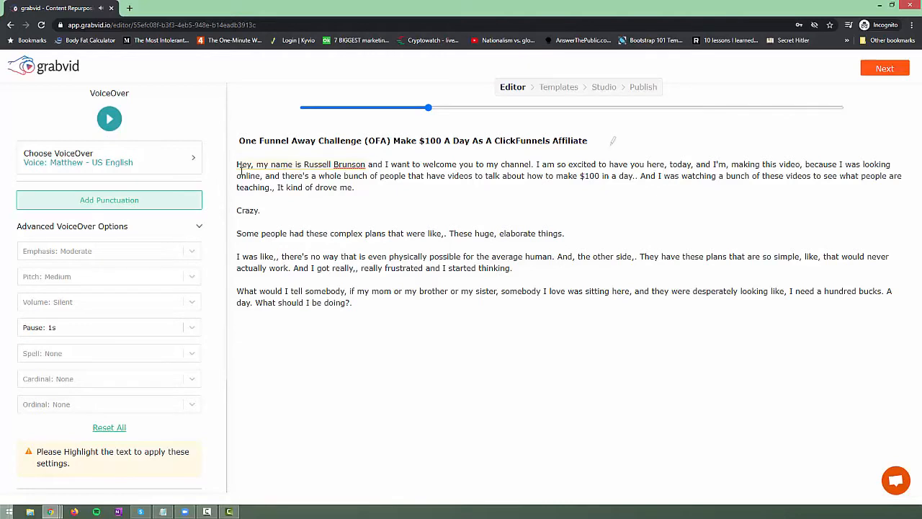
click(298, 108)
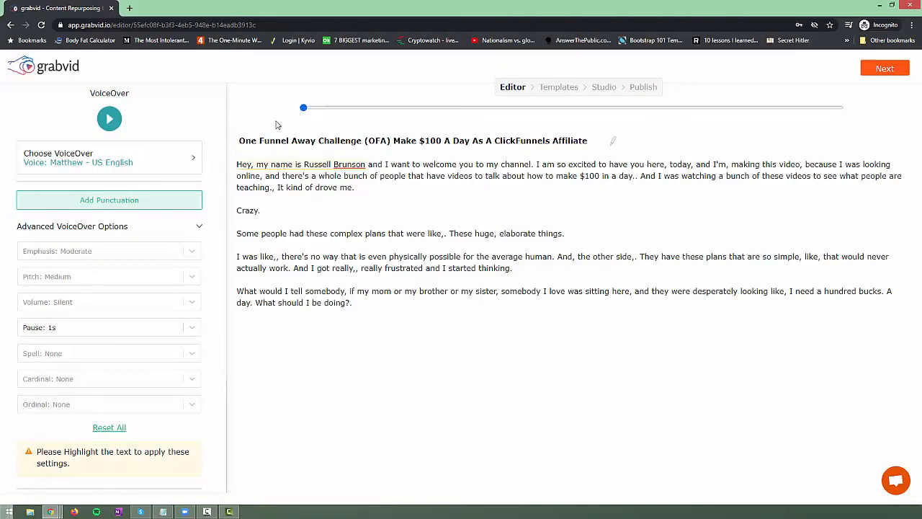
click(108, 123)
click(108, 122)
Delete the word "and" before "I'm, making this video" and check the voice settings of the opening phrase
double_click(699, 164)
key(BackSpace)
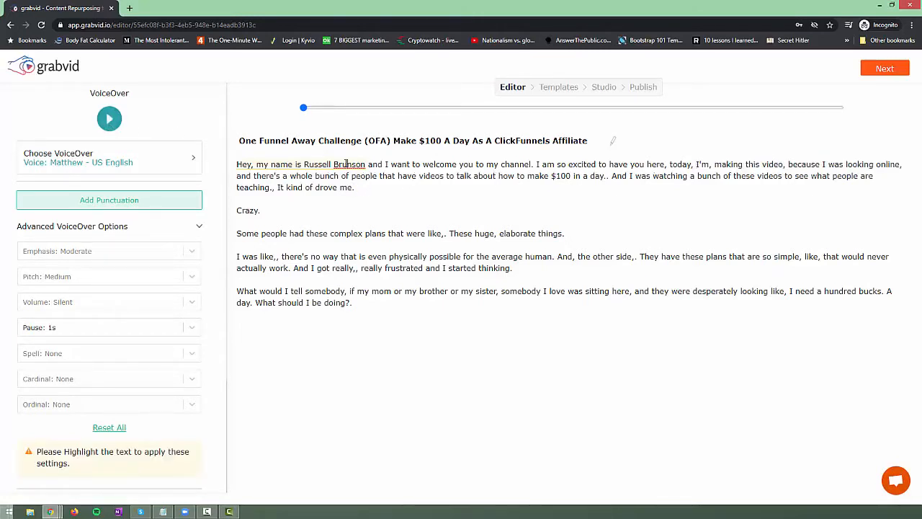
drag(367, 165, 237, 164)
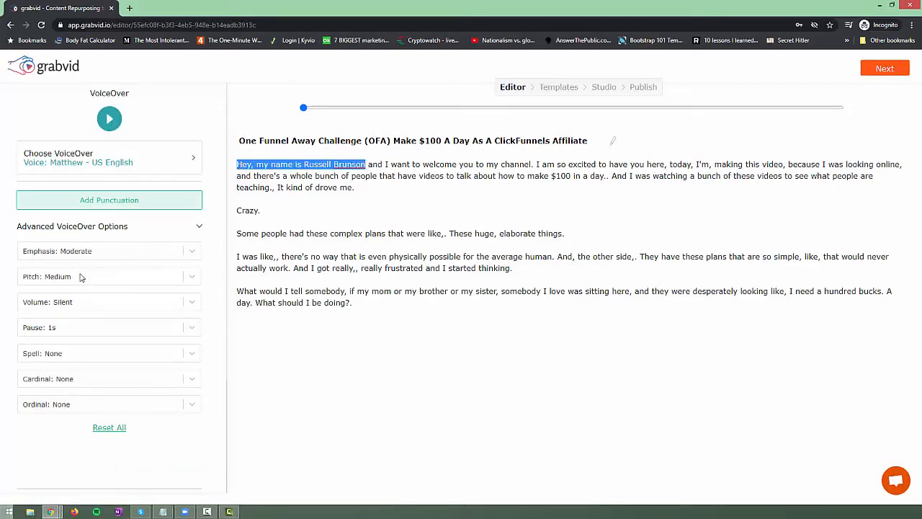
click(335, 217)
Apply Medium pitch to the transcript from "and I want to welcome you" through the last paragraph and listen to the voiceover
drag(371, 302, 367, 165)
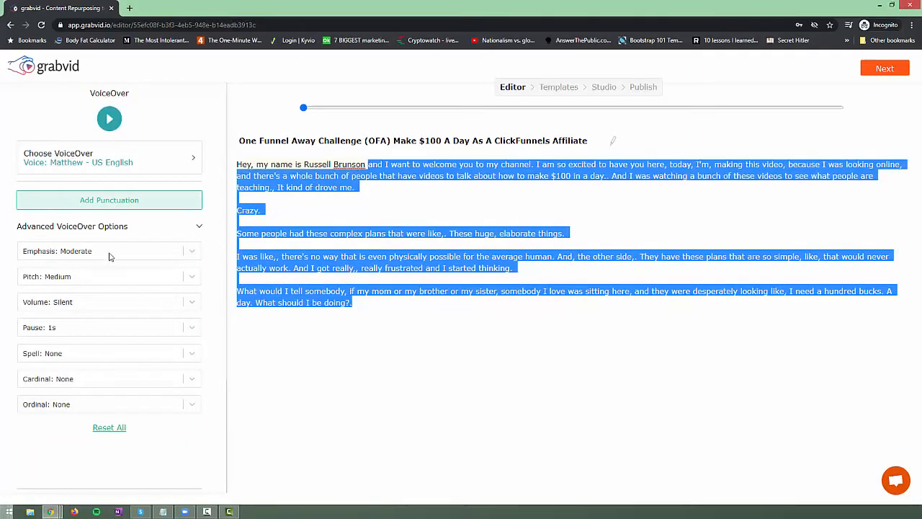
click(110, 253)
click(106, 283)
click(101, 282)
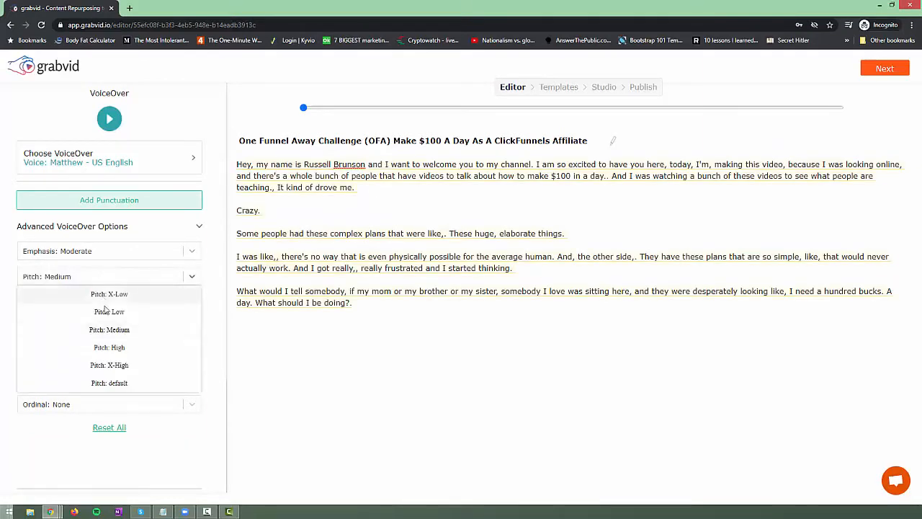
click(110, 330)
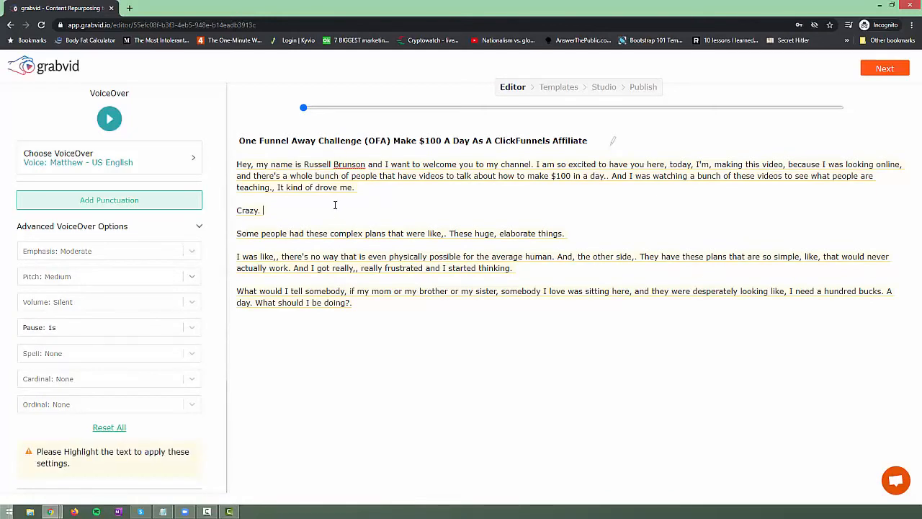
click(110, 123)
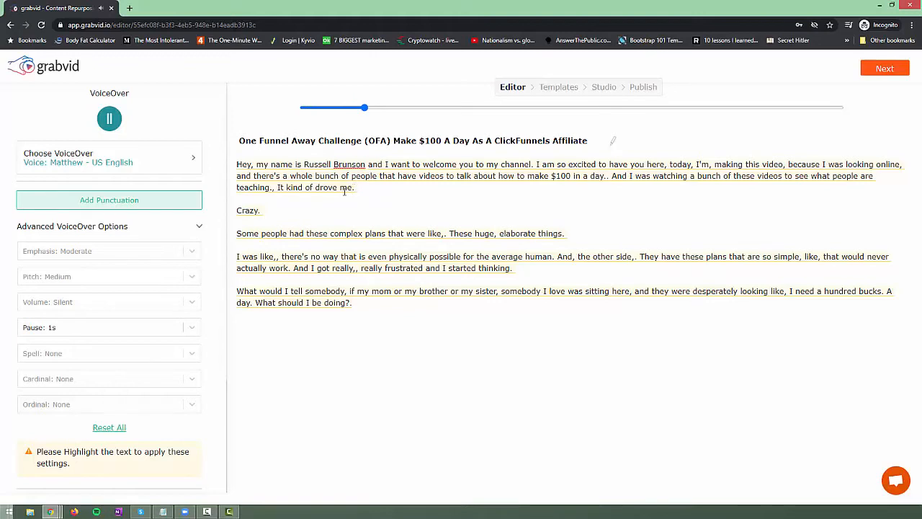
click(110, 121)
Switch the voiceover to Salli in US English and listen to part of the result
click(172, 163)
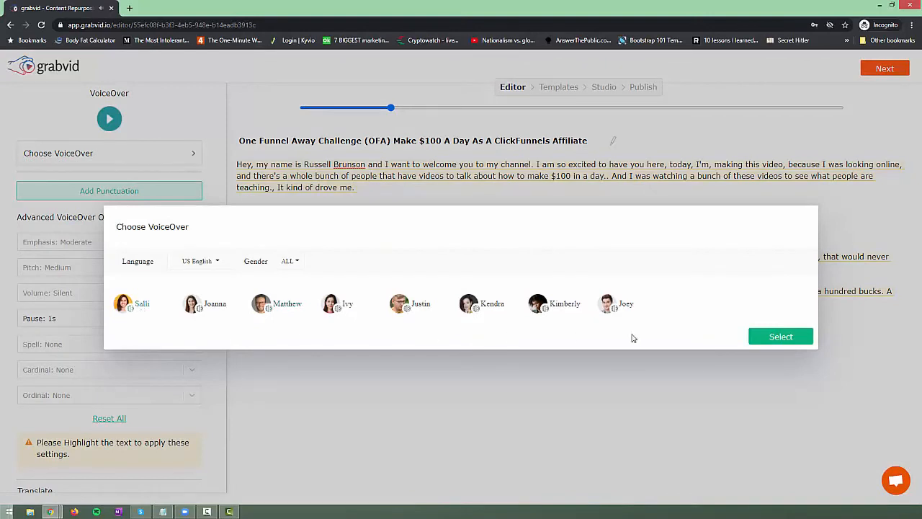
click(767, 340)
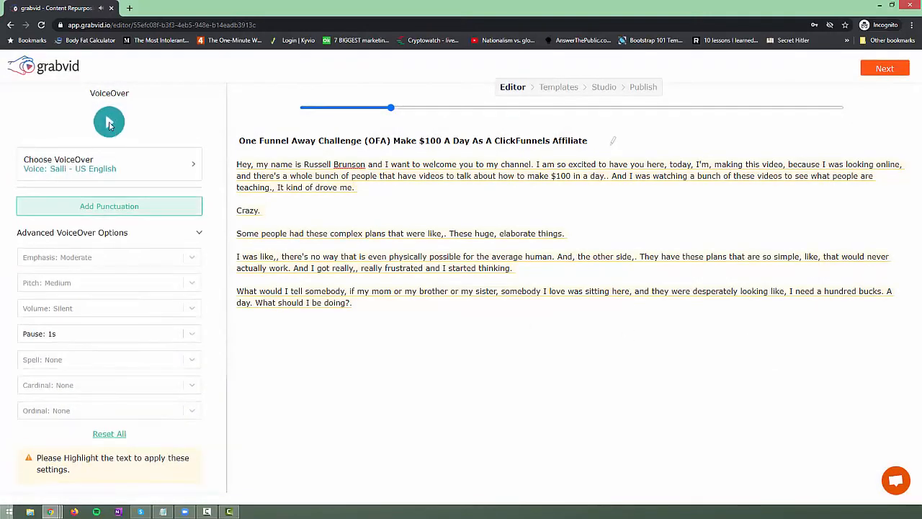
click(109, 121)
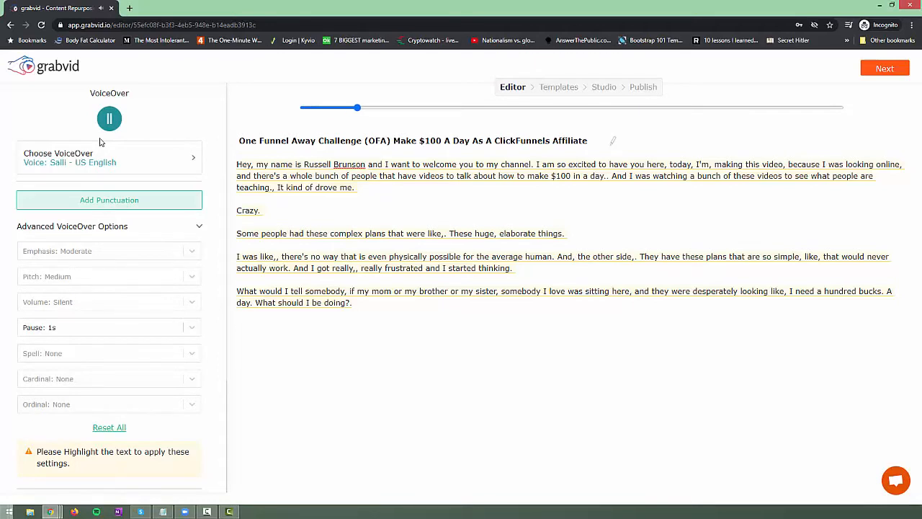
click(116, 122)
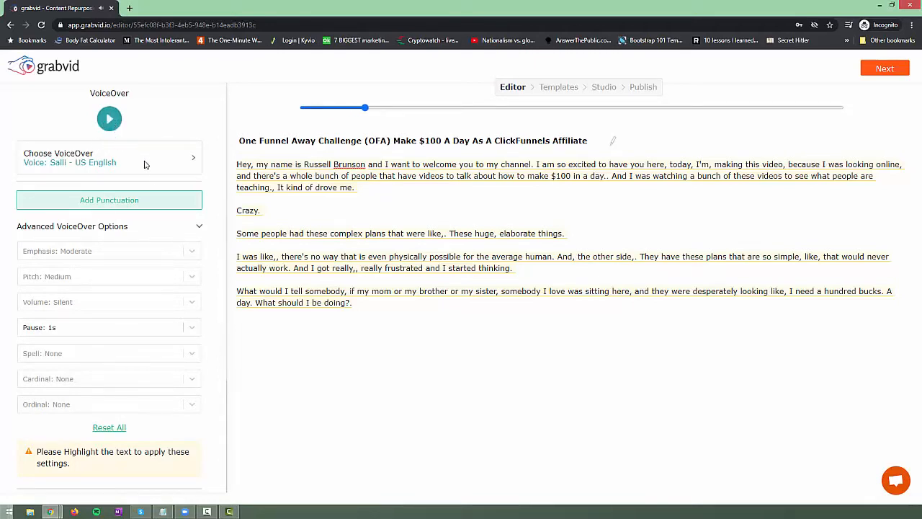
Examine the languages available for translating the transcript, leaving the current language in place
scroll(184, 315, down, 2)
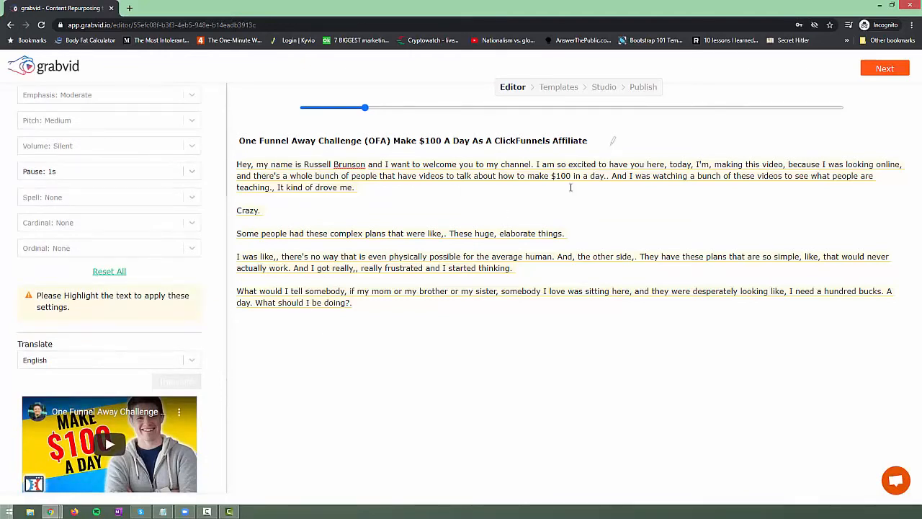
click(160, 358)
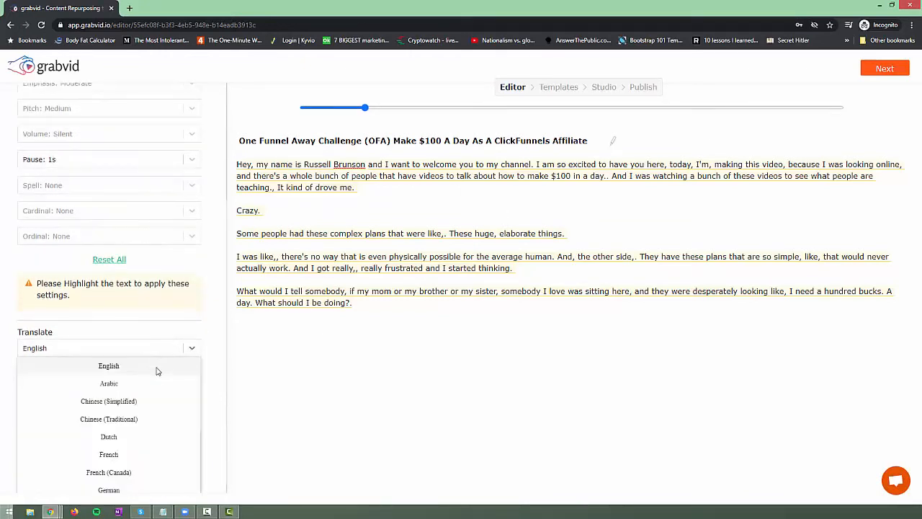
click(223, 421)
scroll(216, 399, up, 2)
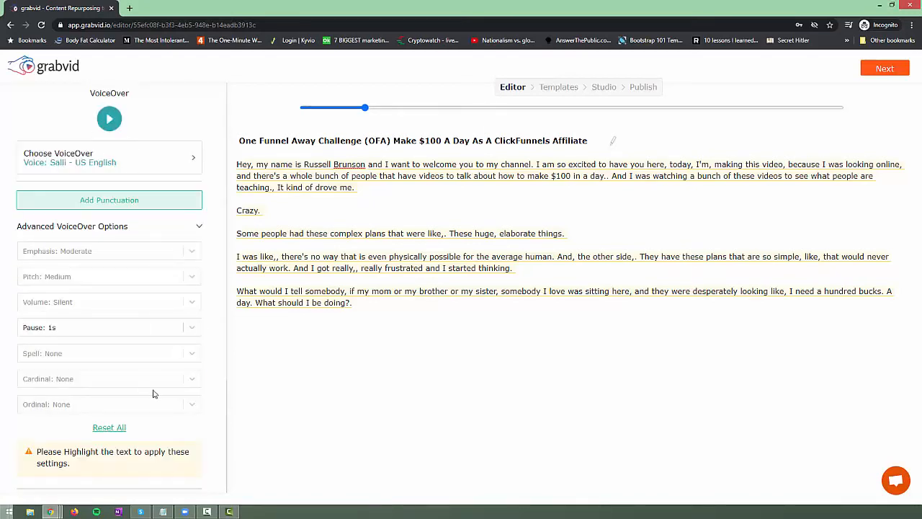
scroll(158, 389, down, 2)
click(180, 359)
scroll(184, 406, down, 2)
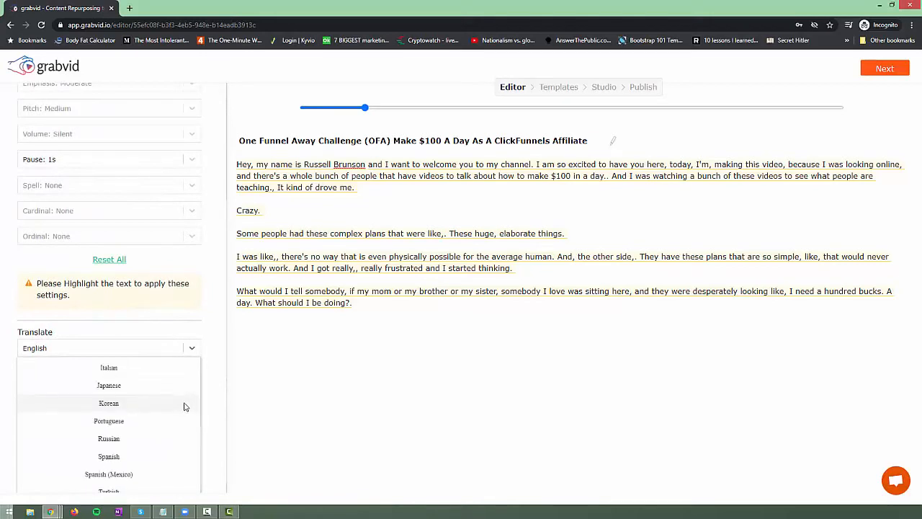
click(216, 386)
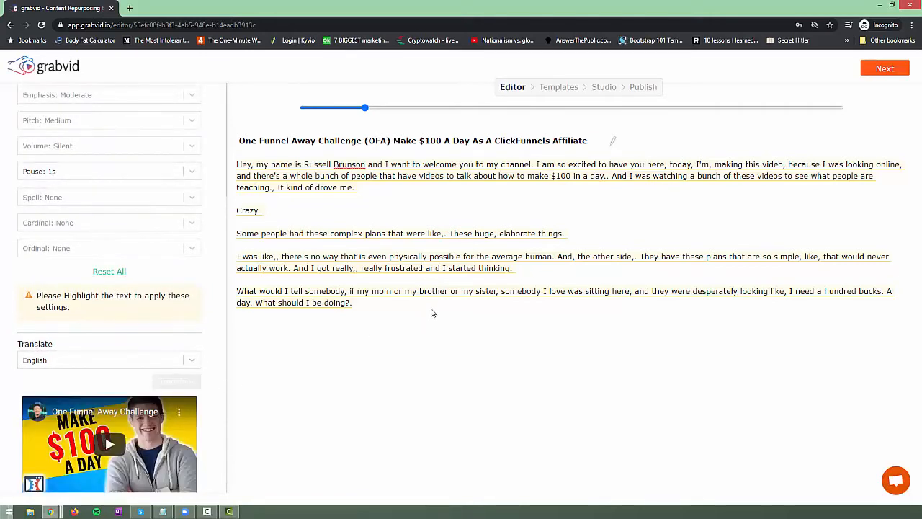
Proceed to the video templates, preview the Cool Facts About Cats template and add it to the project
click(872, 75)
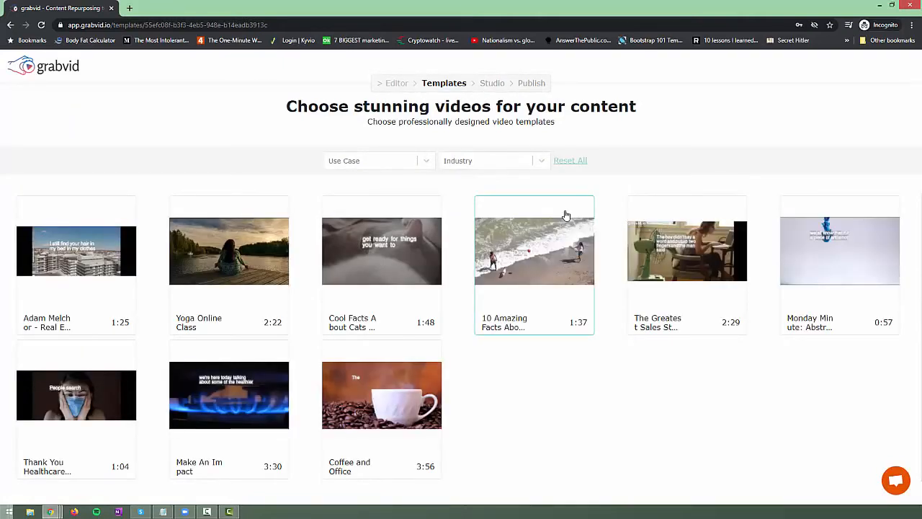
click(383, 287)
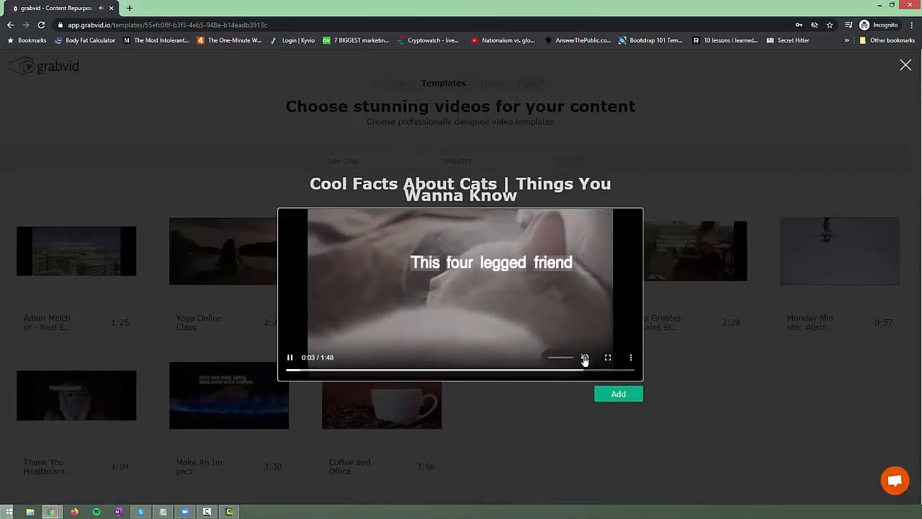
click(618, 396)
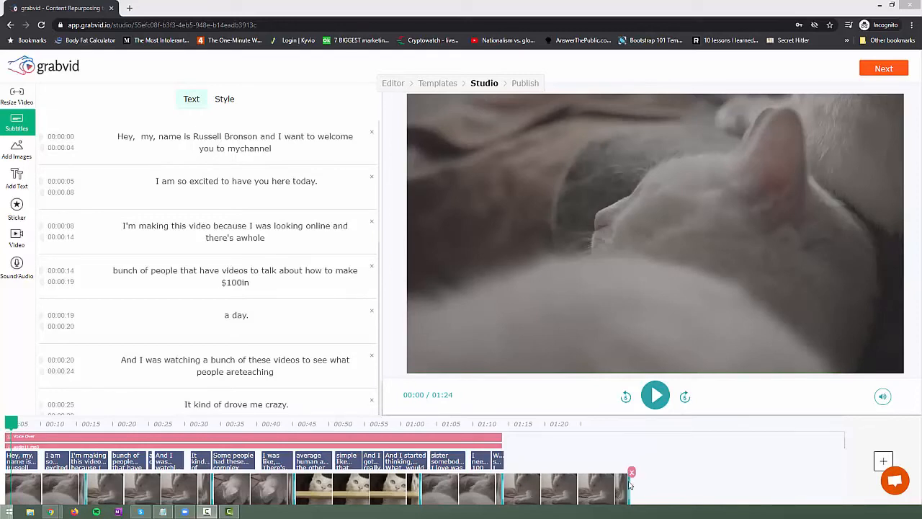
Delete the last clip extending past the end of the voiceover and play the video from the start
click(631, 474)
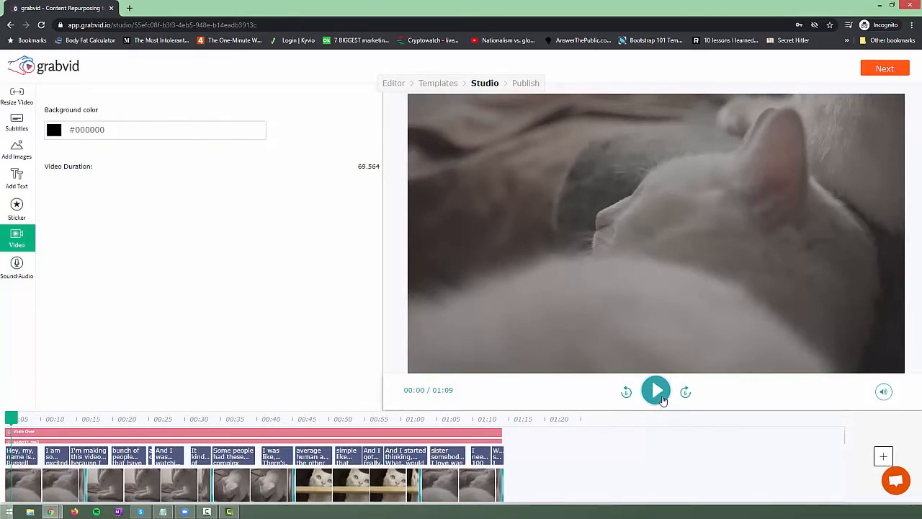
click(660, 398)
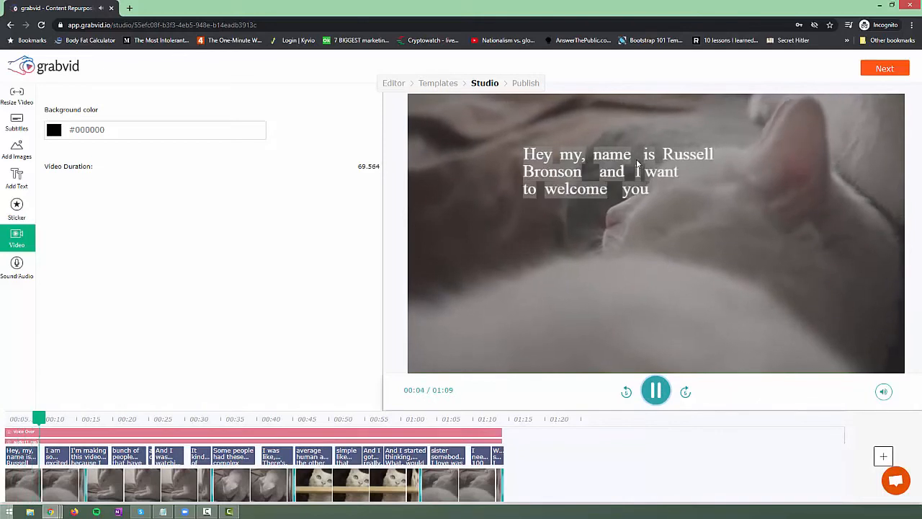
Move the subtitle text to the left side of the video frame and check it by playing from 00:41
click(17, 120)
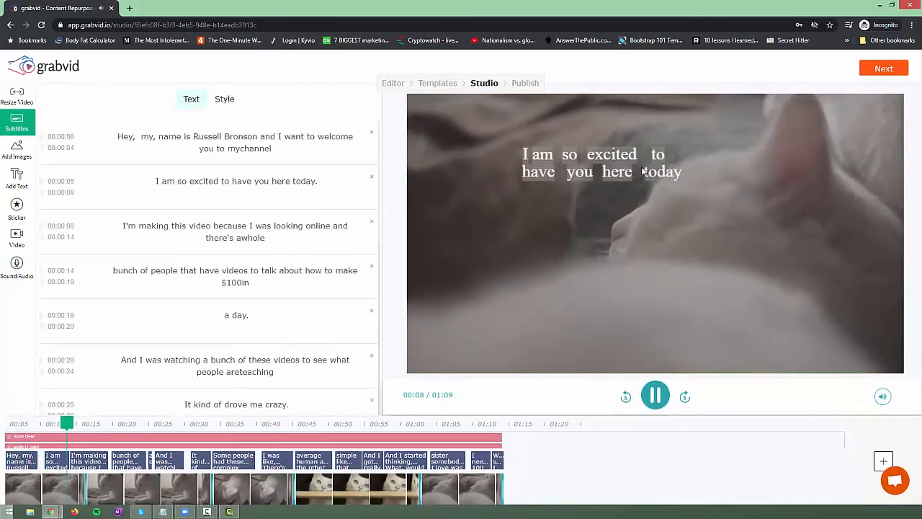
mouse_move(624, 169)
mouse_down()
mouse_move(656, 247)
mouse_move(605, 185)
mouse_move(624, 170)
mouse_move(630, 177)
mouse_up()
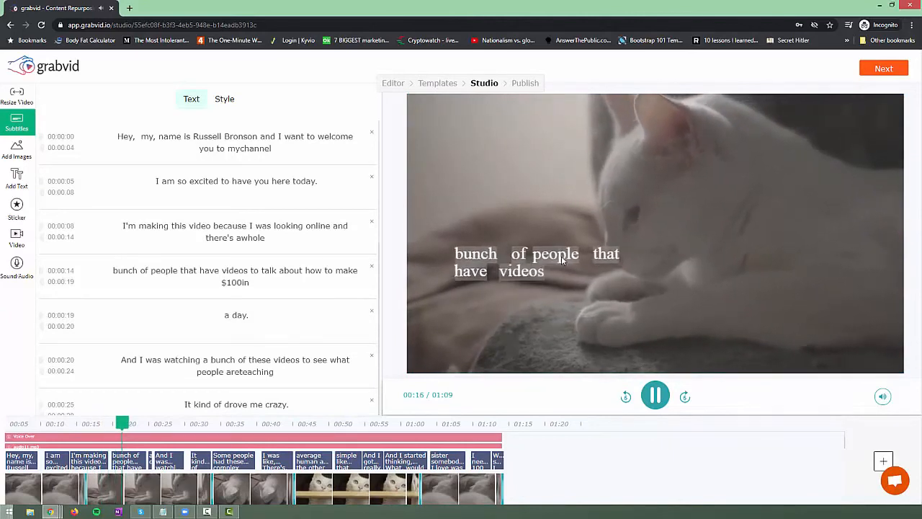
click(657, 396)
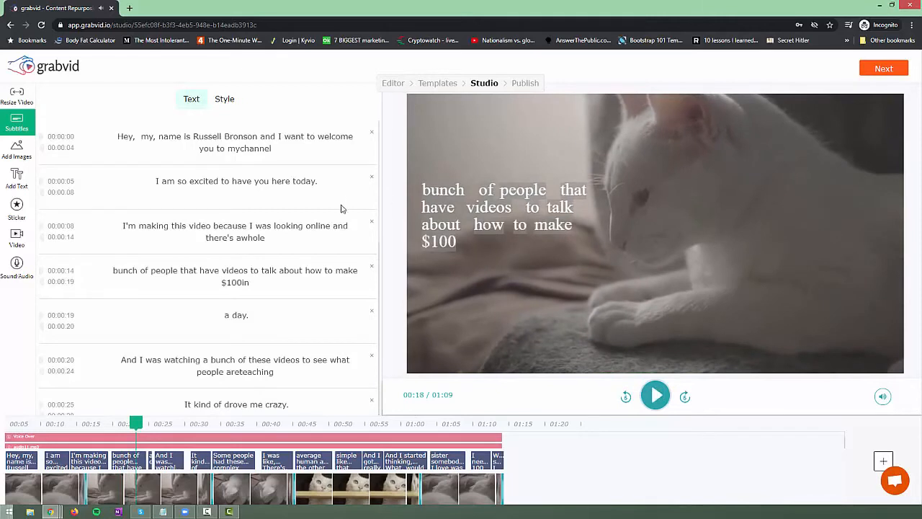
drag(137, 424, 296, 441)
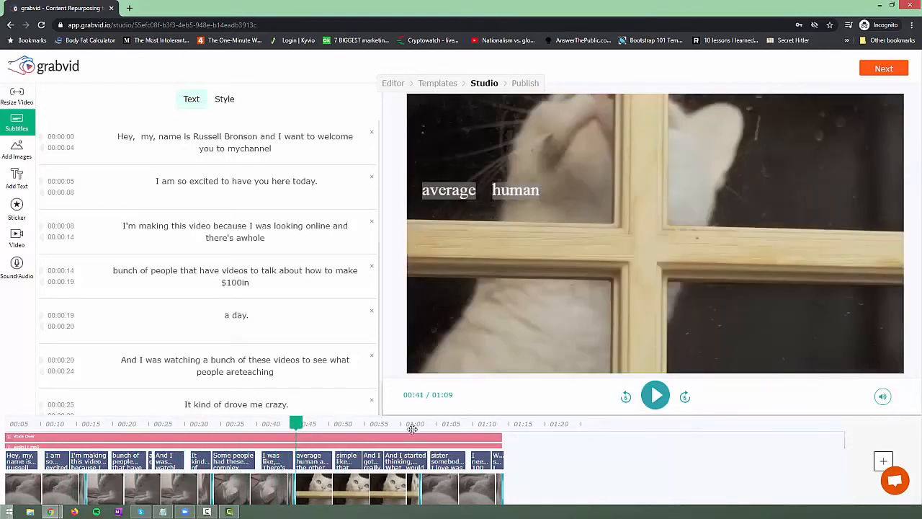
click(655, 396)
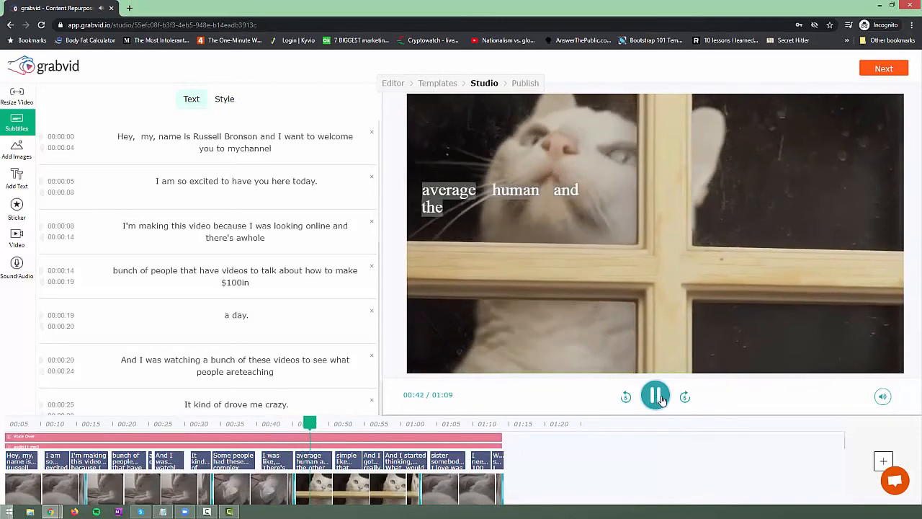
click(663, 400)
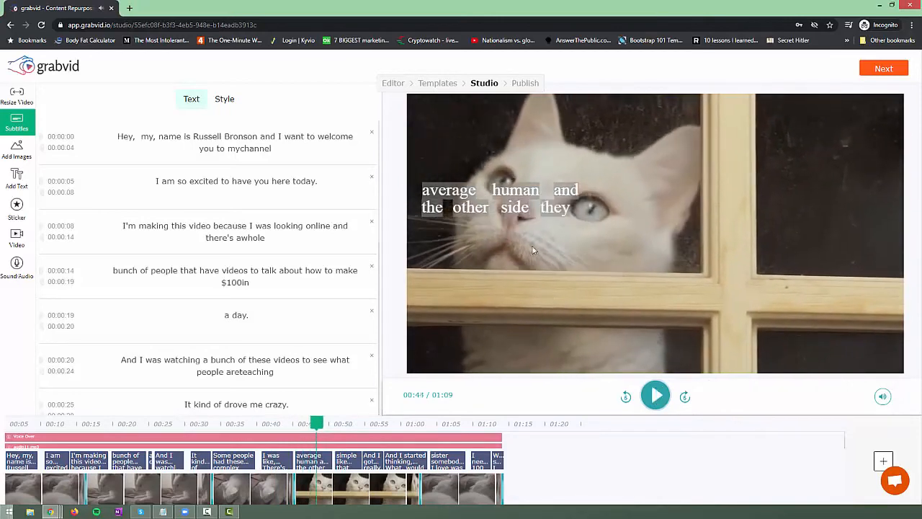
Browse the media library's stock images, videos and audio, and preview one of the sound clips
click(14, 149)
click(227, 130)
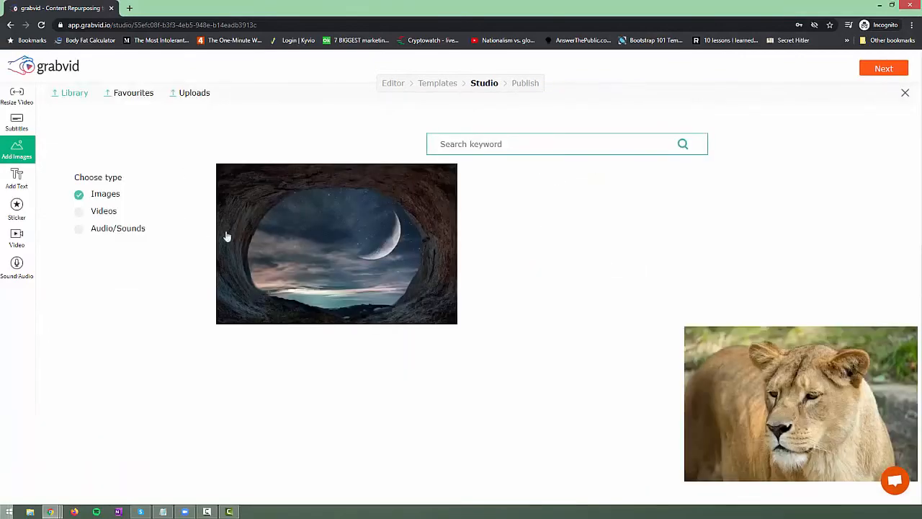
scroll(494, 350, down, 5)
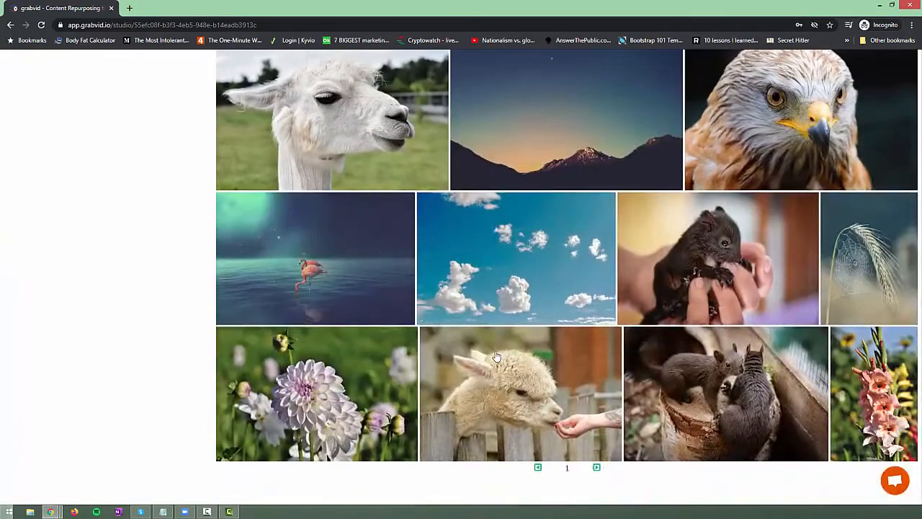
scroll(495, 357, up, 8)
scroll(494, 356, down, 8)
scroll(492, 355, up, 8)
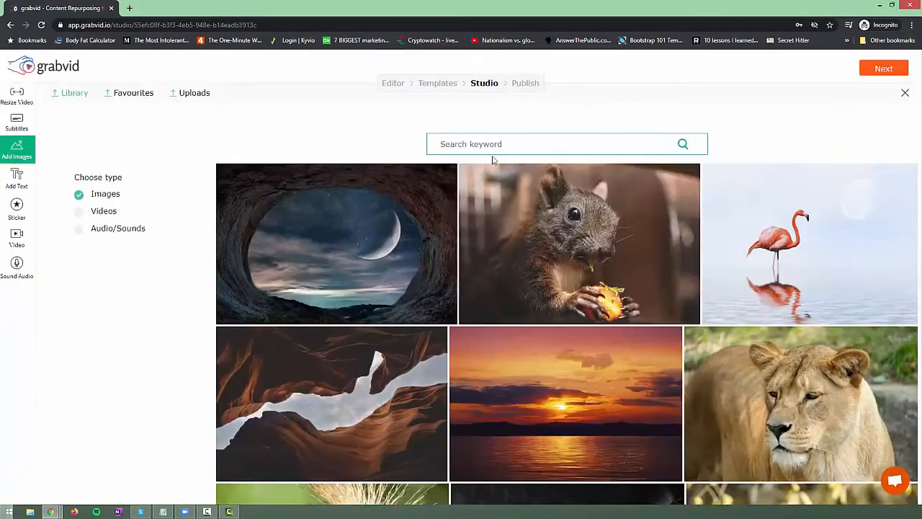
click(79, 212)
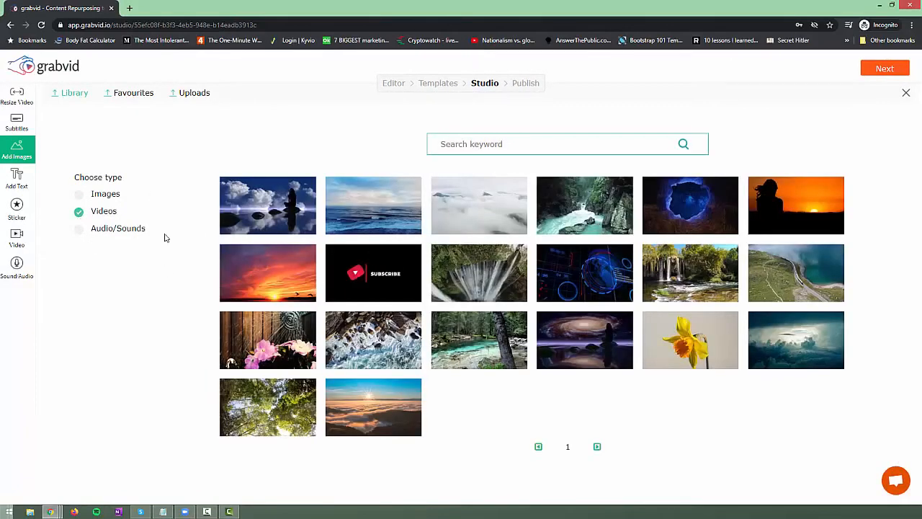
click(78, 231)
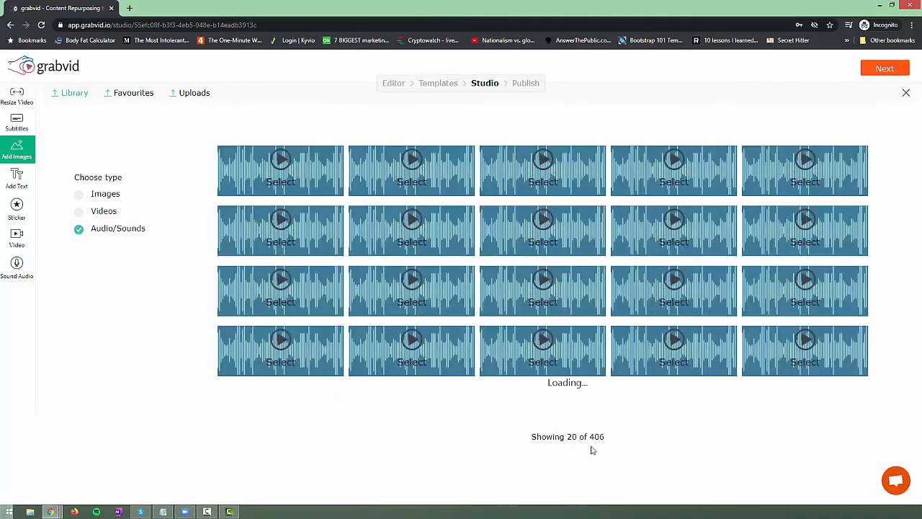
click(413, 223)
click(413, 224)
Lower the volume of the first four audio11.mp3 background tracks slightly to the same level
click(23, 265)
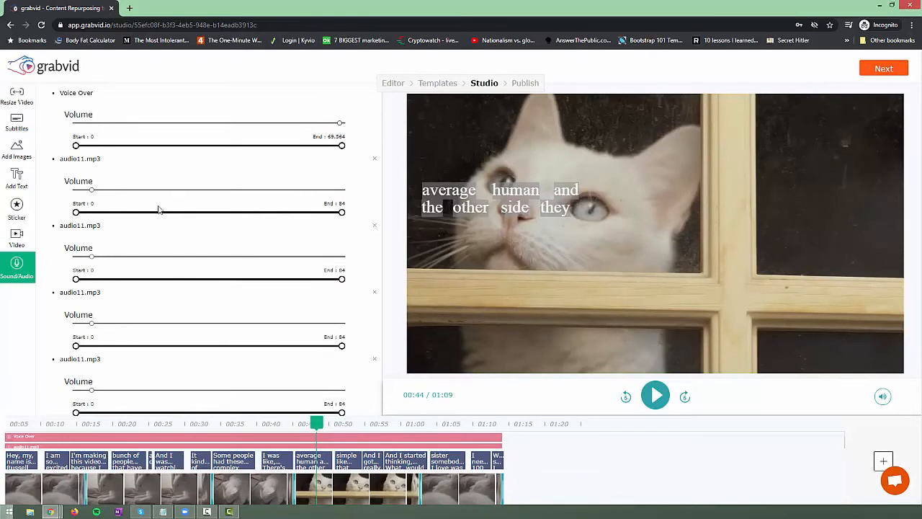
drag(92, 192, 84, 191)
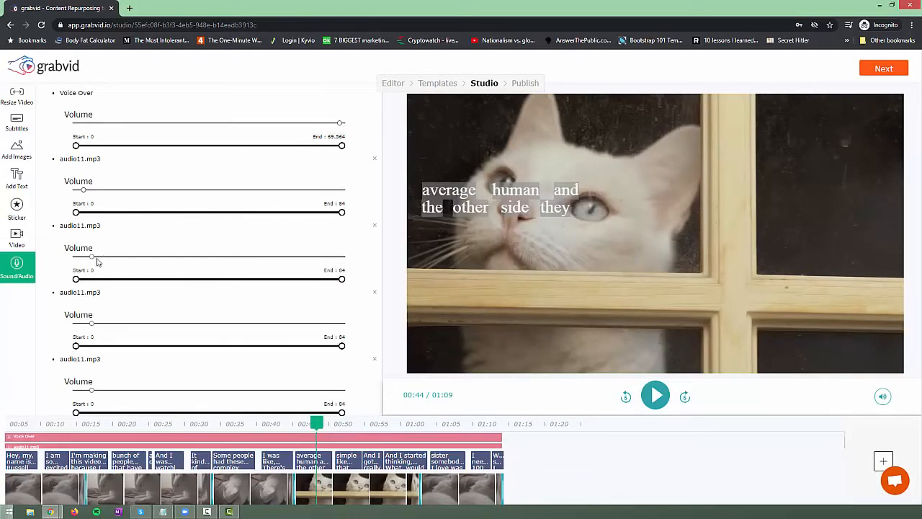
drag(92, 257, 83, 259)
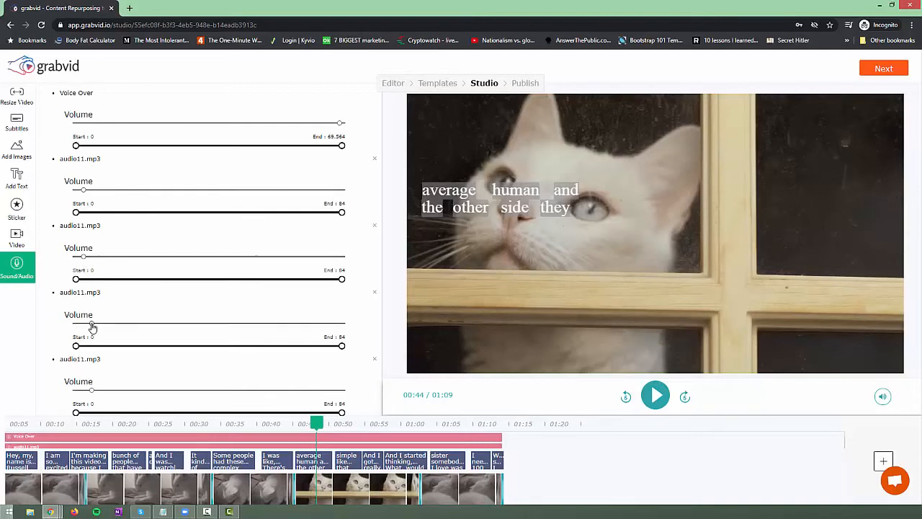
drag(91, 324, 83, 323)
drag(91, 391, 84, 391)
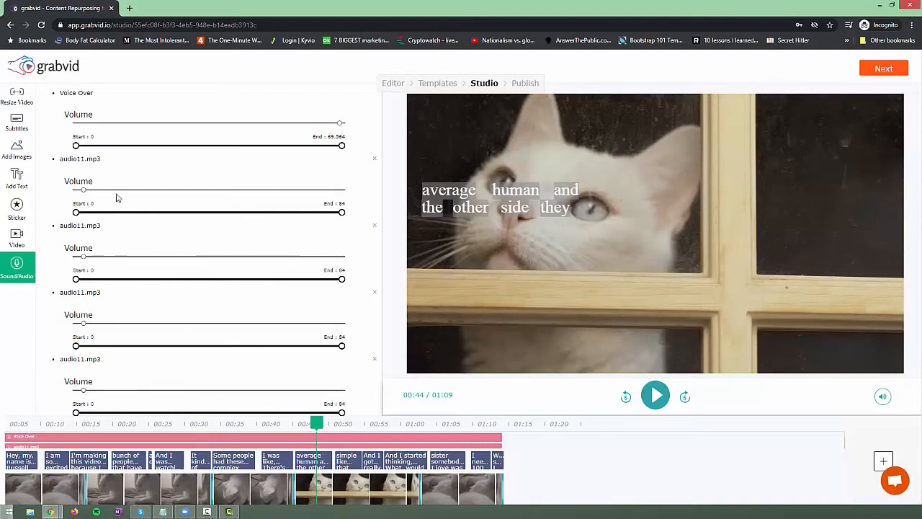
Look over the option for adding text and the collection of emoji stickers
click(16, 178)
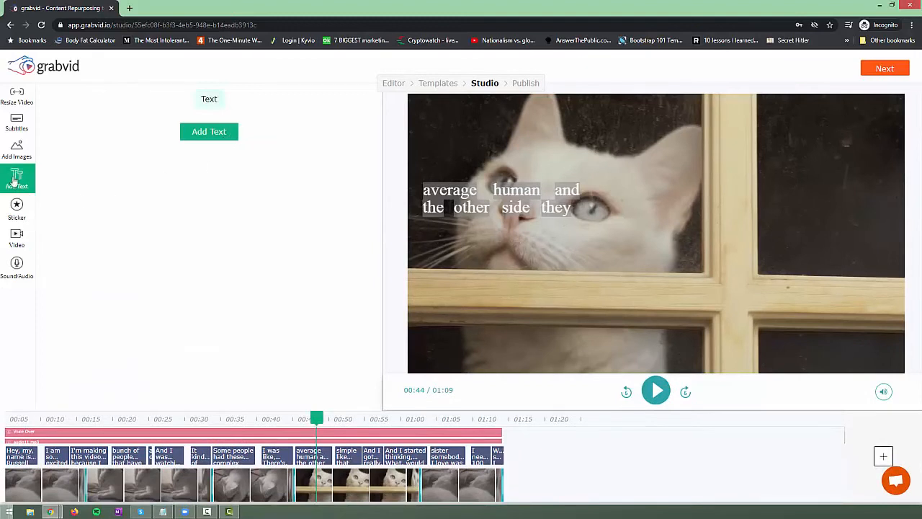
click(17, 209)
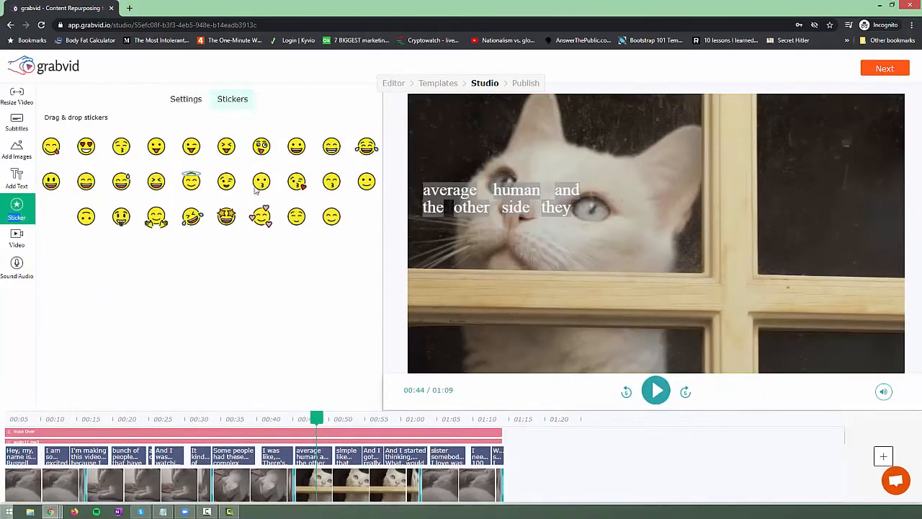
Look over the video background color and the volume and timing settings of the audio tracks
click(20, 241)
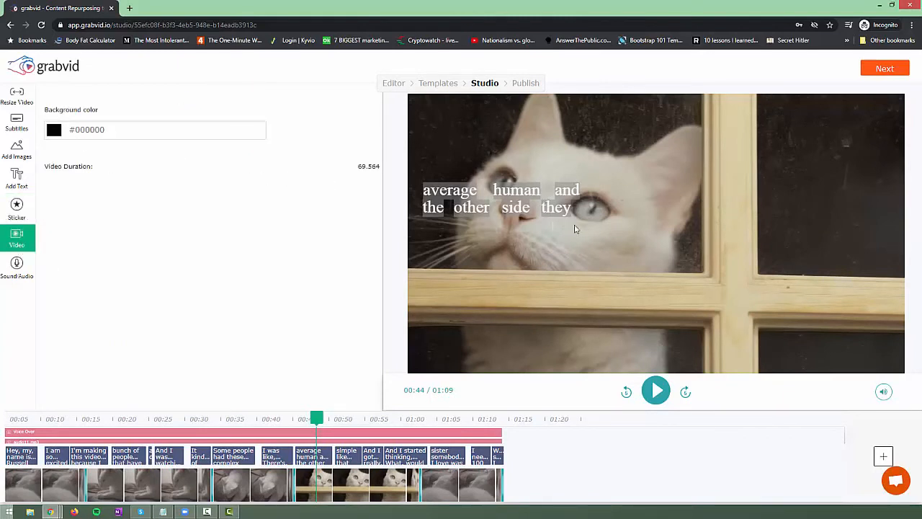
click(17, 270)
scroll(208, 315, down, 3)
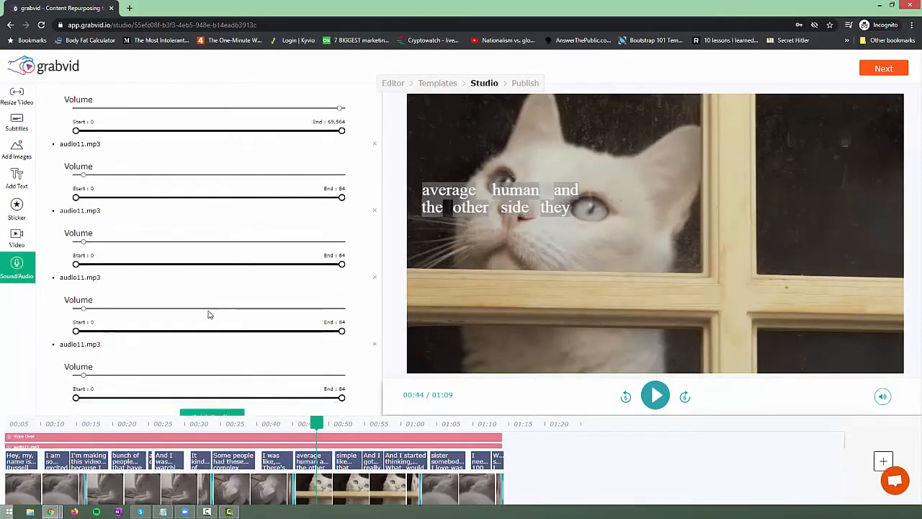
Review the social media video sizes, try the Instagram 9:16 Story format, and set the video to YouTube 16:9 Horizontal
click(21, 101)
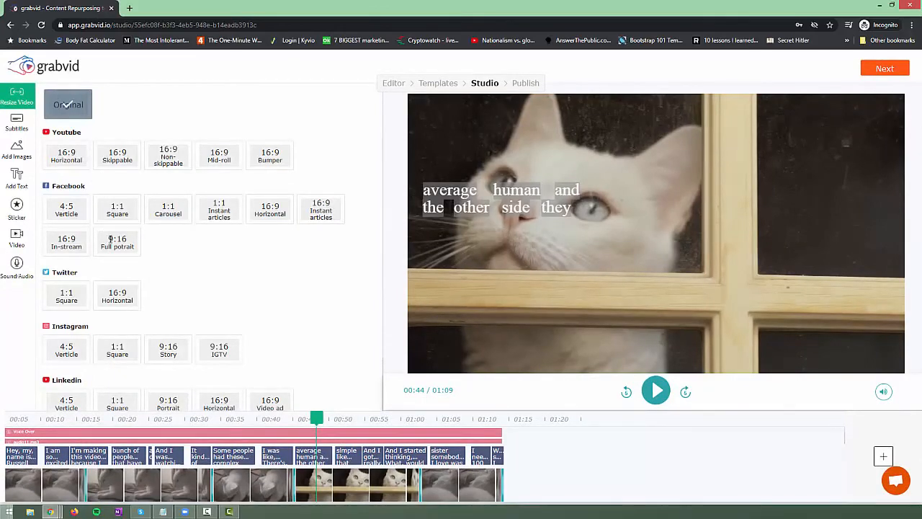
scroll(123, 252, down, 1)
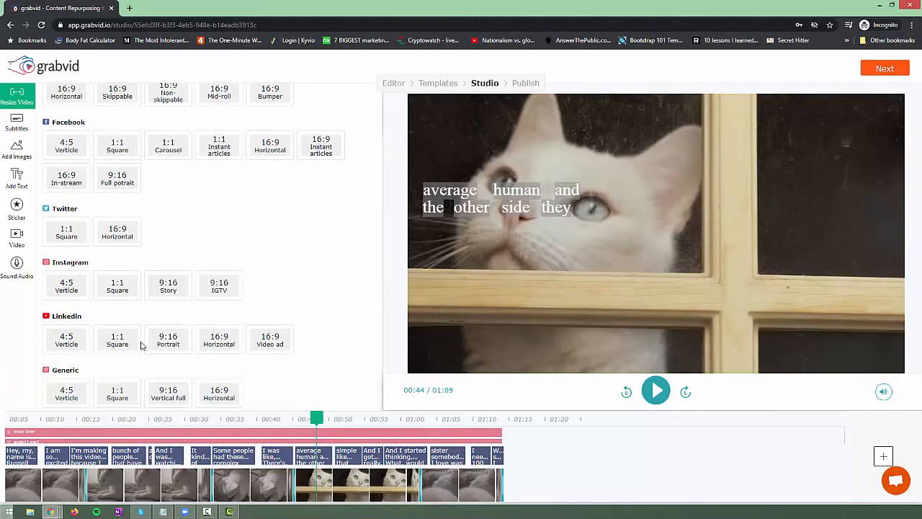
scroll(123, 288, up, 1)
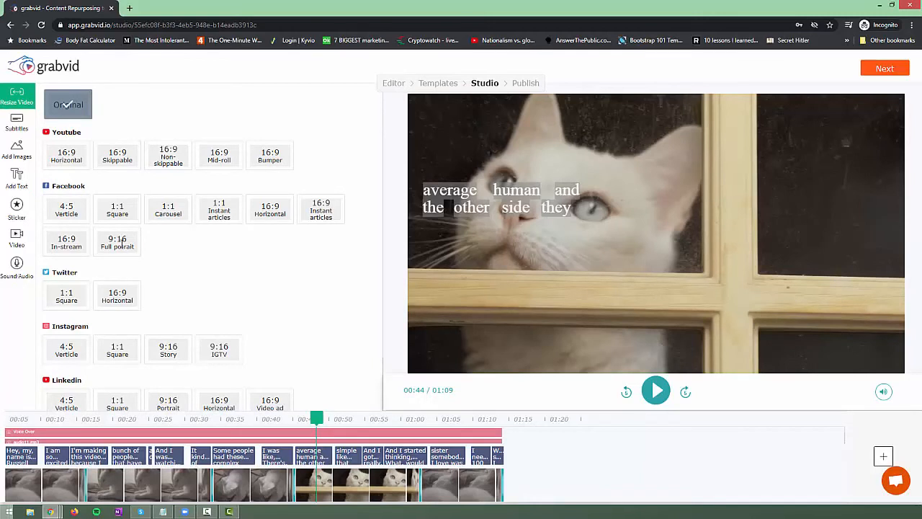
click(175, 351)
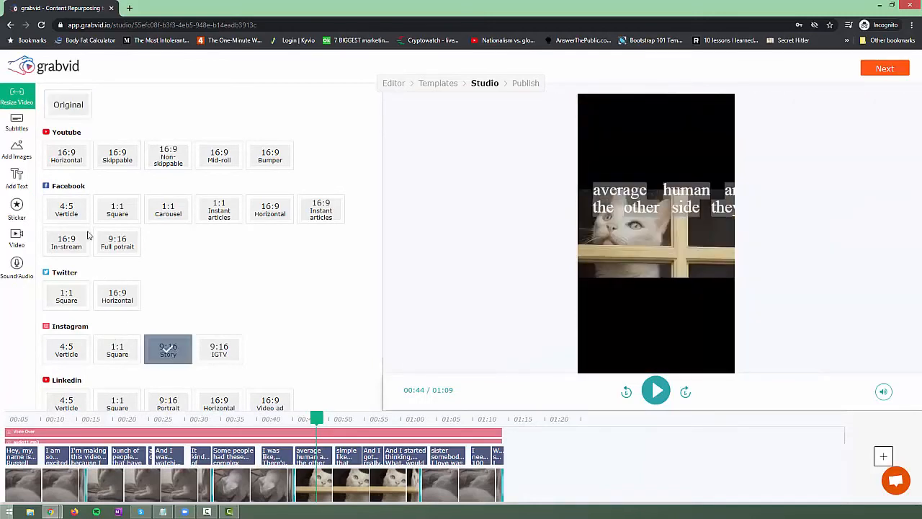
click(72, 158)
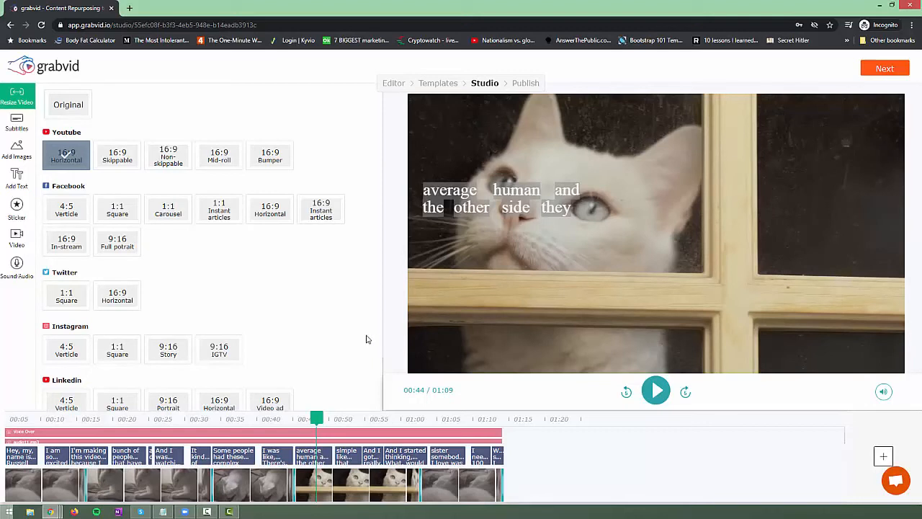
Send the finished video for rendering and return to the dashboard
click(873, 74)
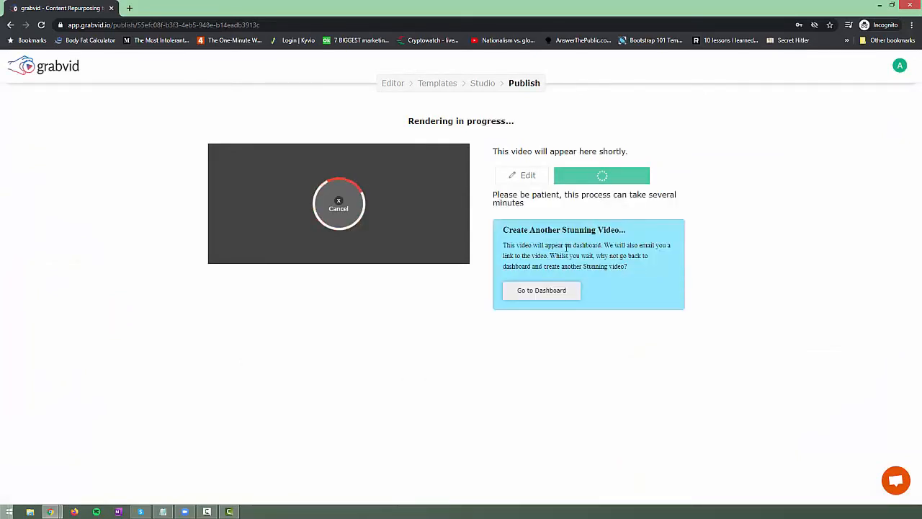
click(519, 296)
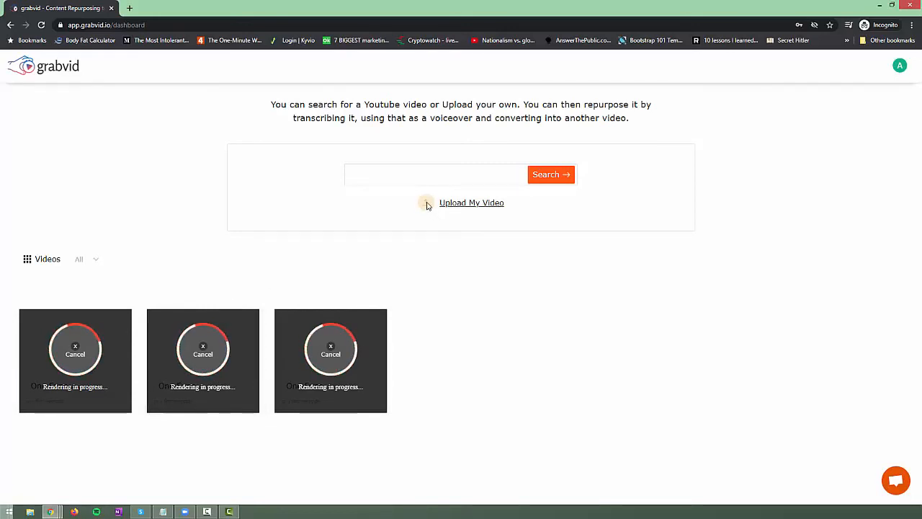
Search YouTube videos for "challenge funnel" and repurpose "One Funnel Away Challenge (OFA) Make $100 A Day As A ClickFunnels Affiliate"
click(350, 175)
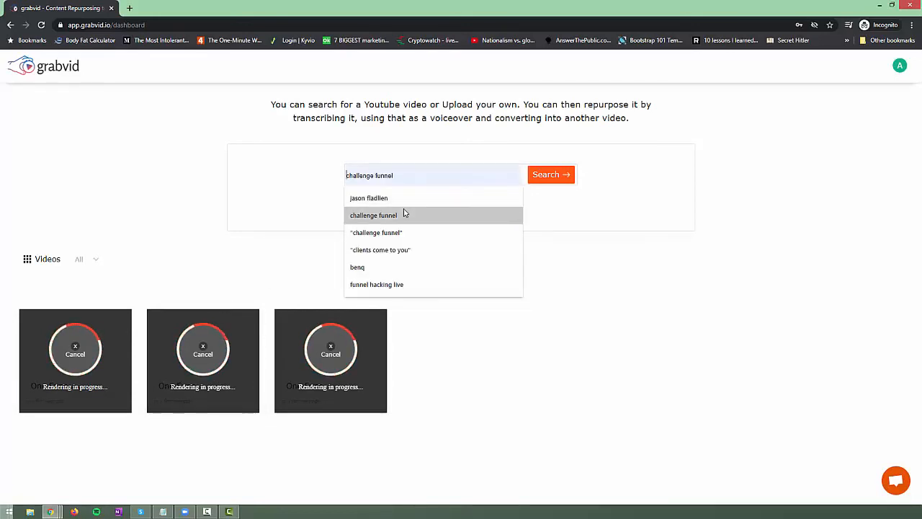
click(406, 214)
click(534, 180)
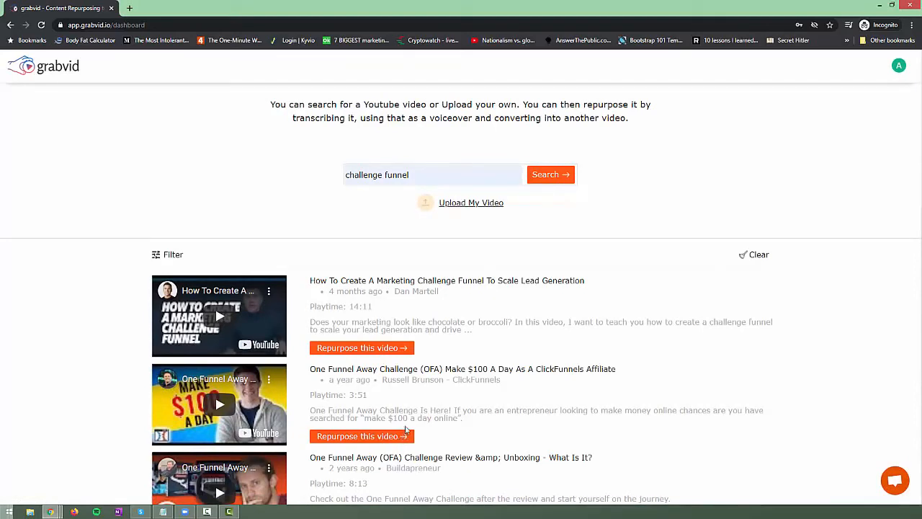
click(366, 436)
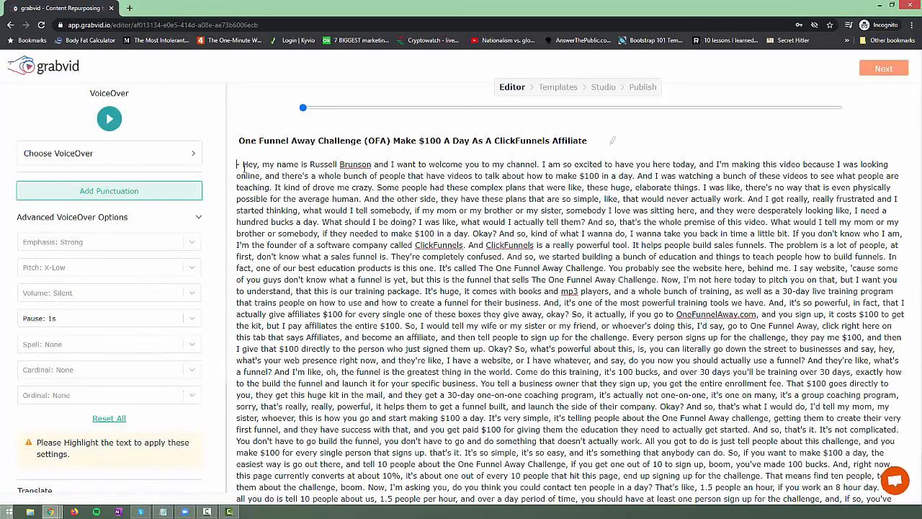
Remove the dash at the start of the transcript and delete all text after "if they needed to make $100 in a day."
drag(243, 165, 235, 168)
key(BackSpace)
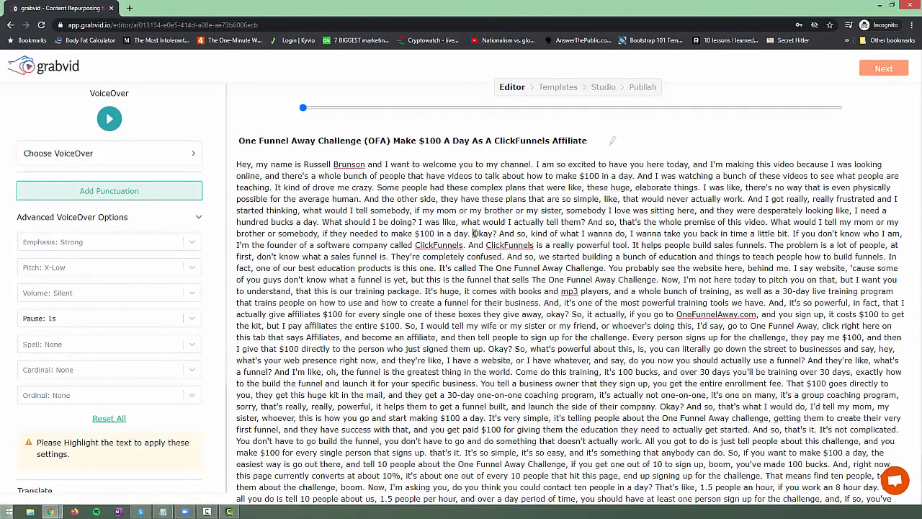
drag(473, 234, 694, 490)
key(BackSpace)
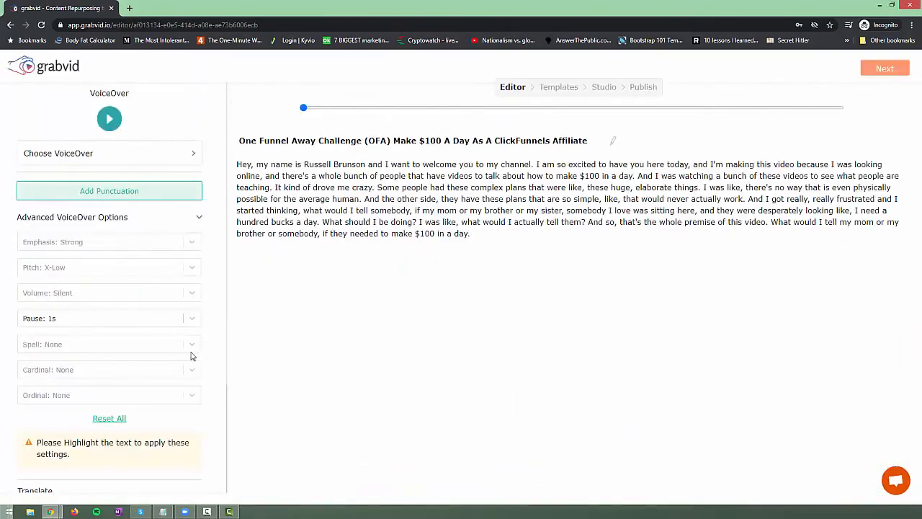
Translate the shortened transcript into French
scroll(173, 445, down, 2)
click(124, 350)
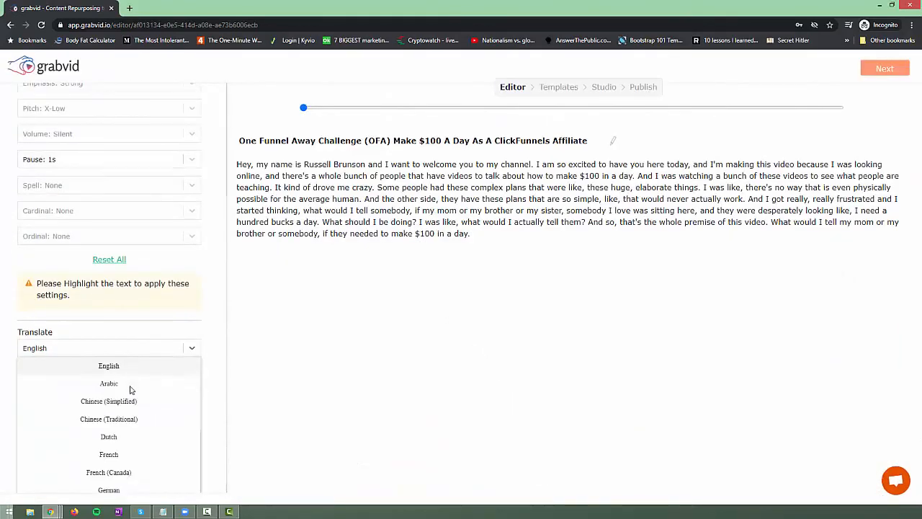
click(131, 456)
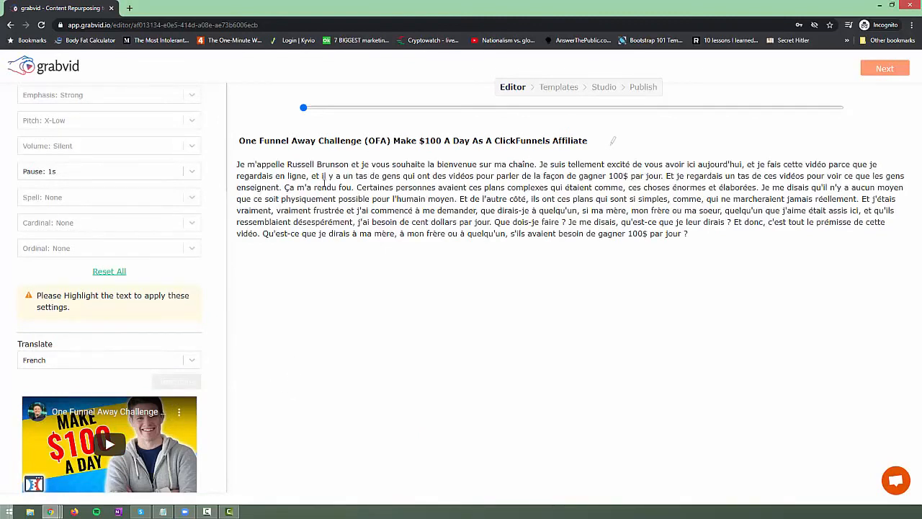
Choose the French voice Chantal as the voiceover for the translated transcript
scroll(198, 240, up, 3)
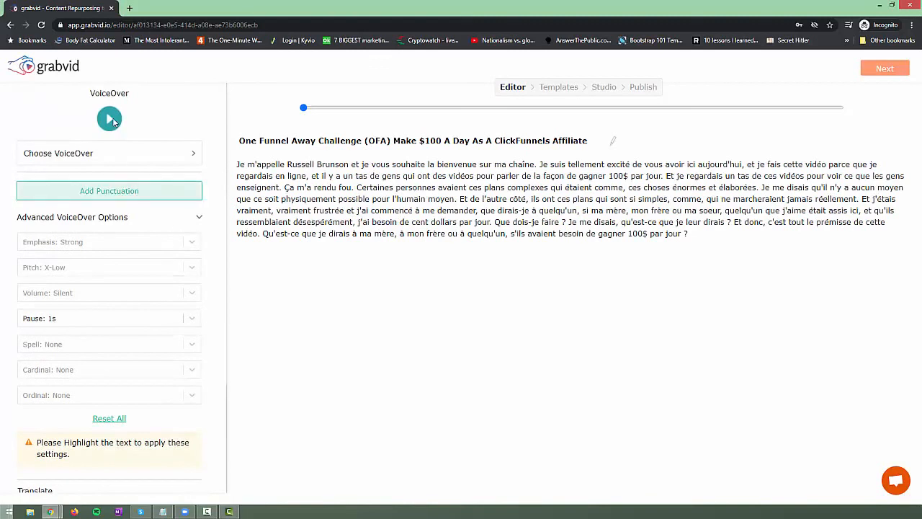
click(118, 153)
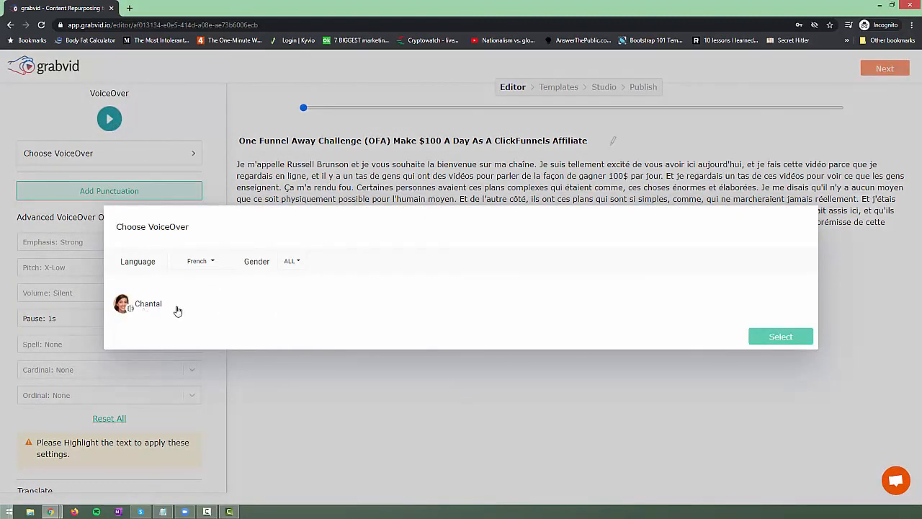
click(125, 306)
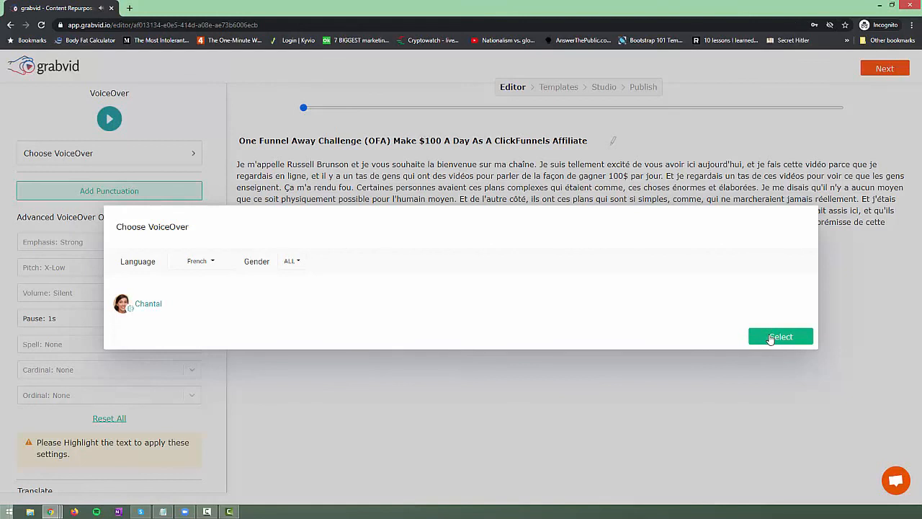
click(684, 378)
scroll(194, 353, down, 2)
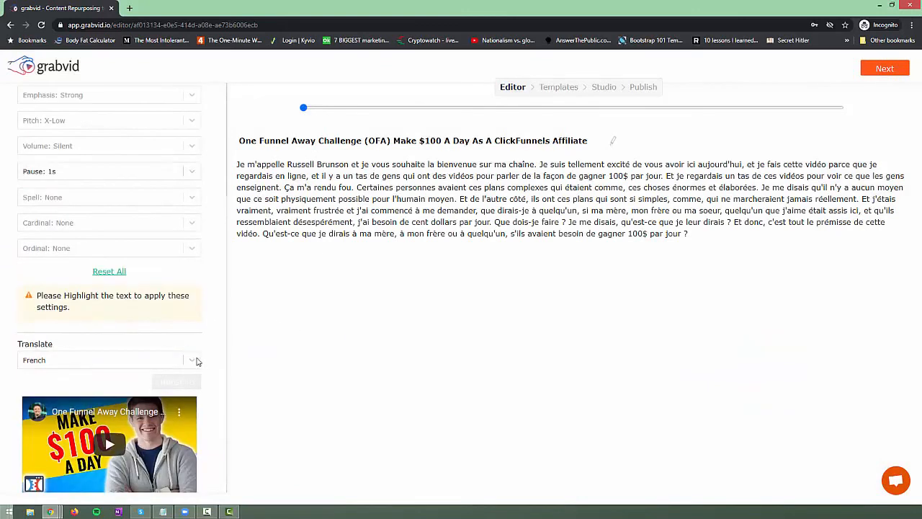